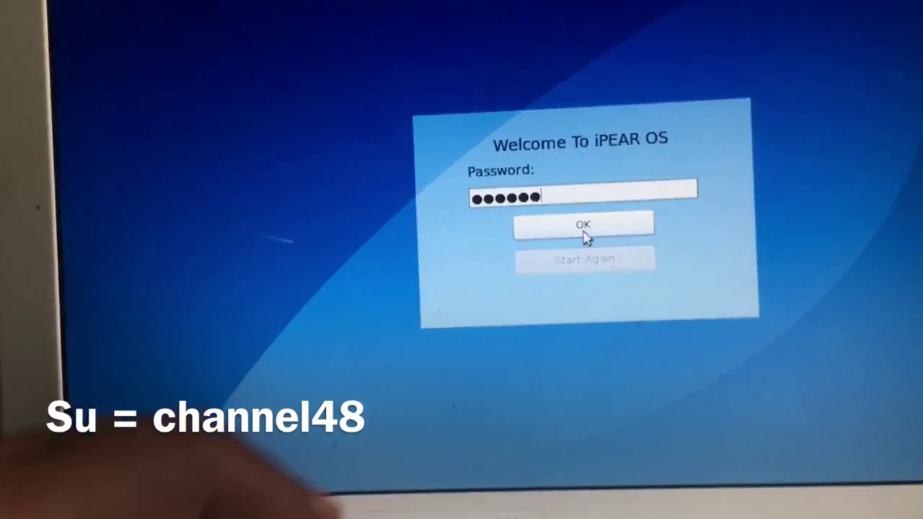
Enter the rest of the password and log in to the iPear OS desktop.
text(48)
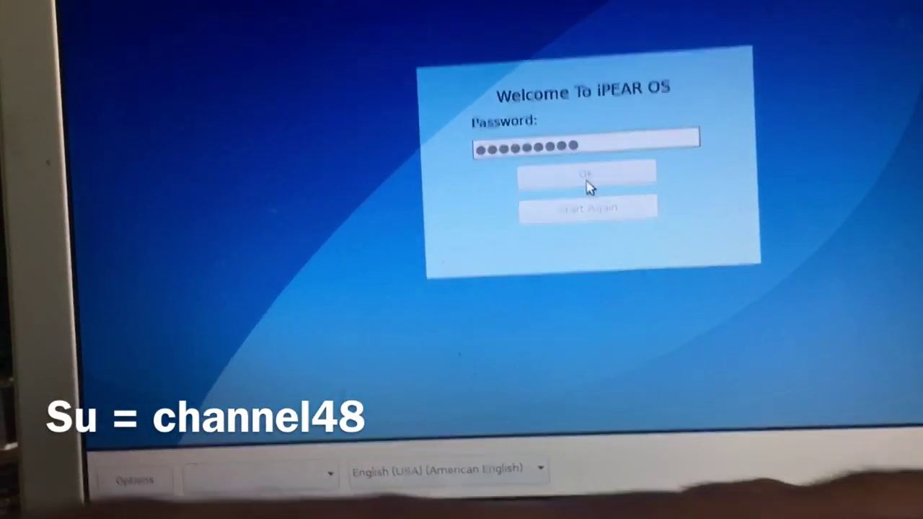
click(585, 202)
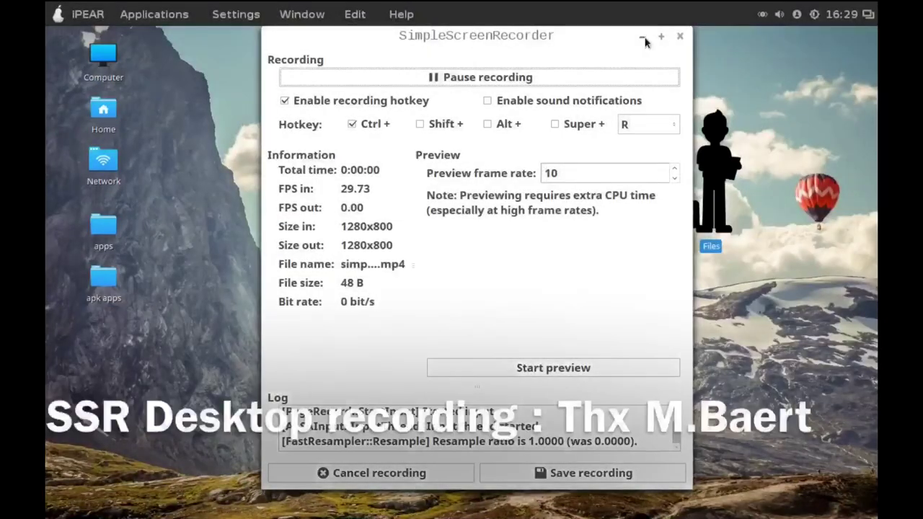
click(643, 37)
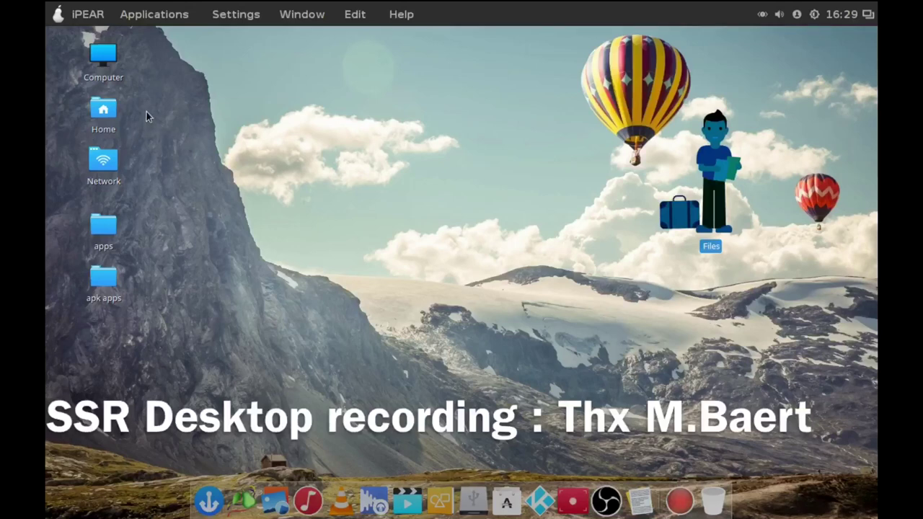
Open the file manager at the home folder and the Home desktop folder, then close both.
click(317, 201)
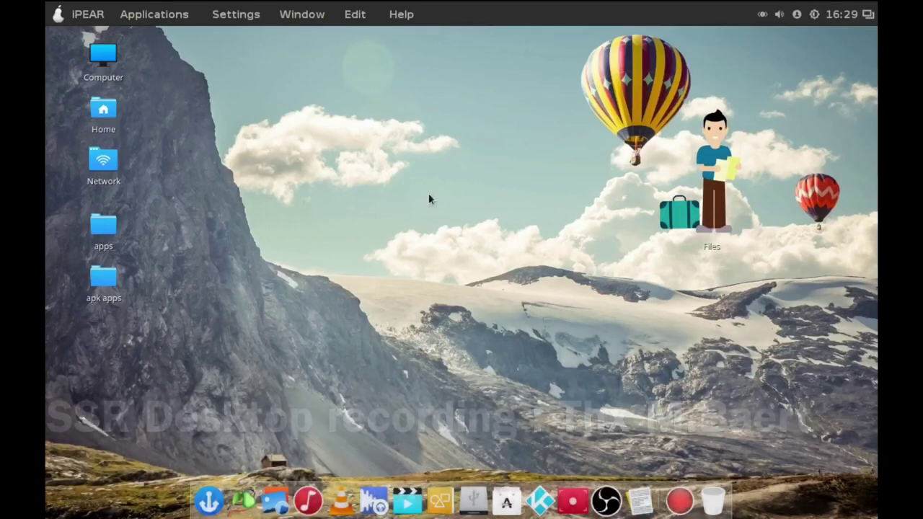
click(715, 145)
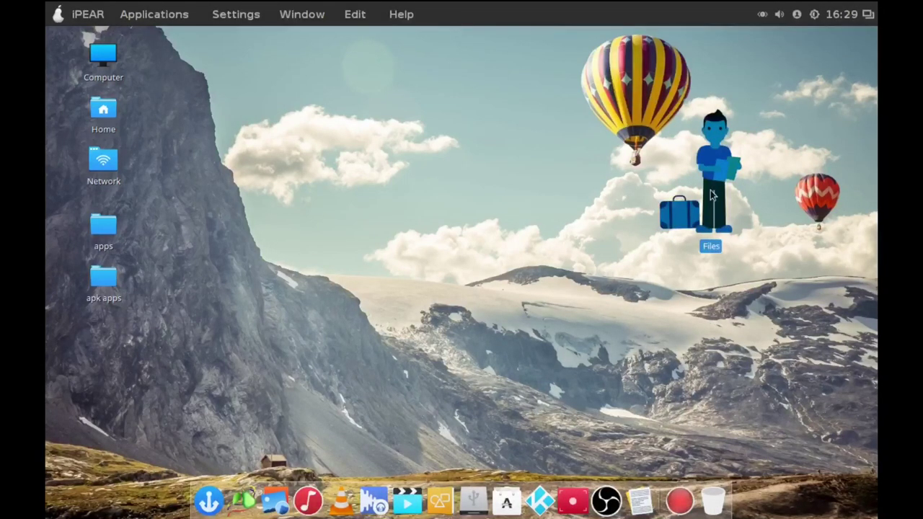
double_click(715, 177)
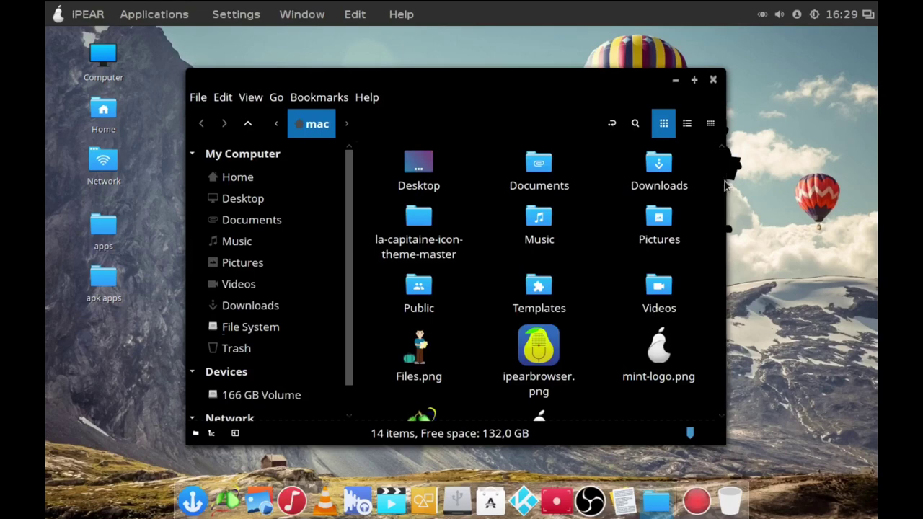
drag(723, 179, 729, 157)
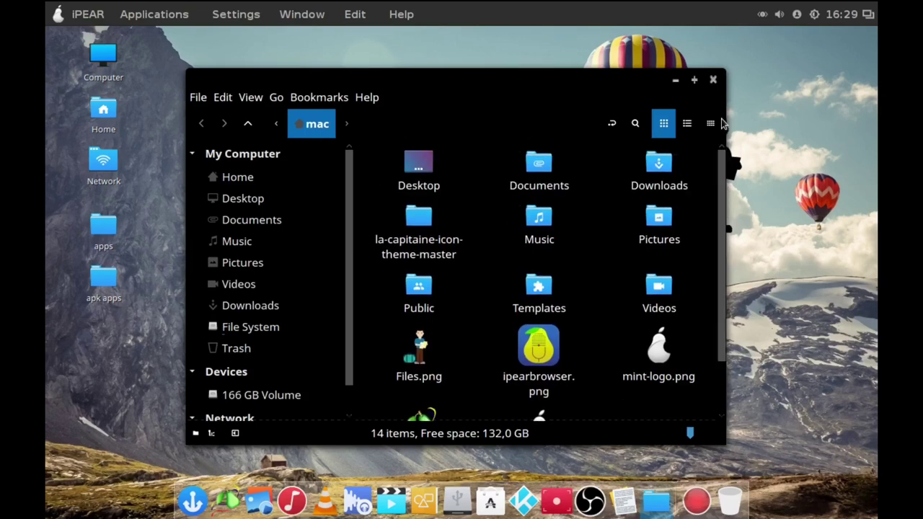
click(714, 80)
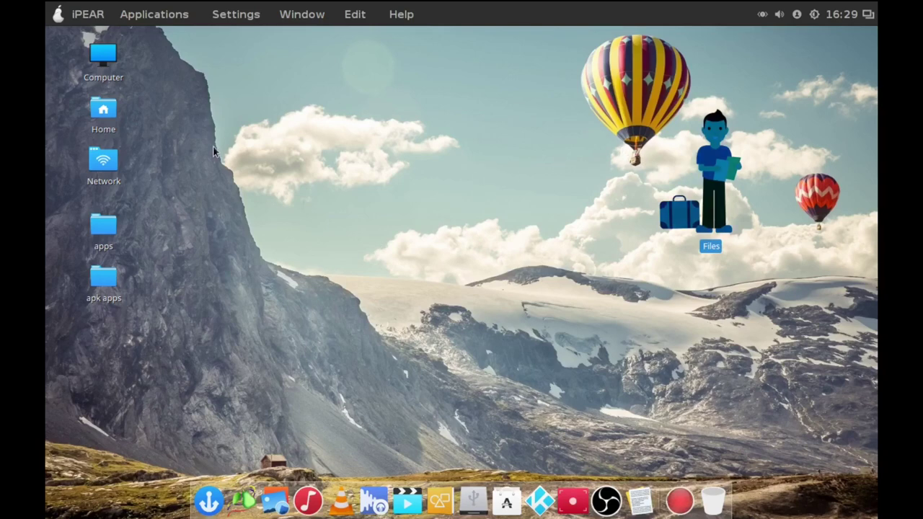
click(108, 115)
double_click(113, 115)
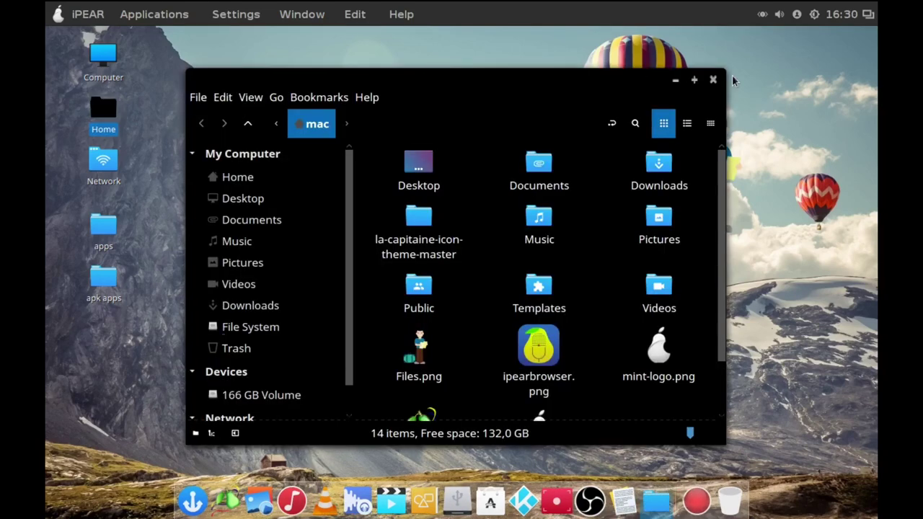
click(713, 79)
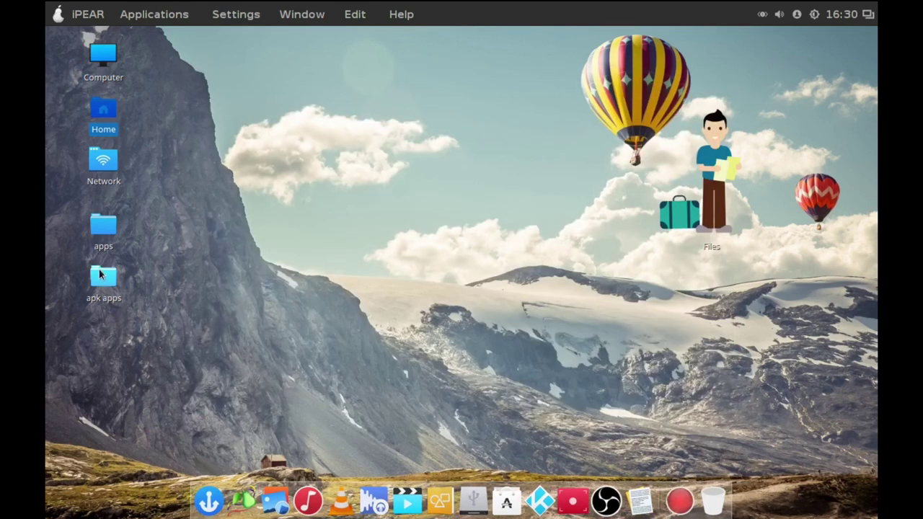
Browse the apps folder, close it, and move its icon just below Network.
click(99, 240)
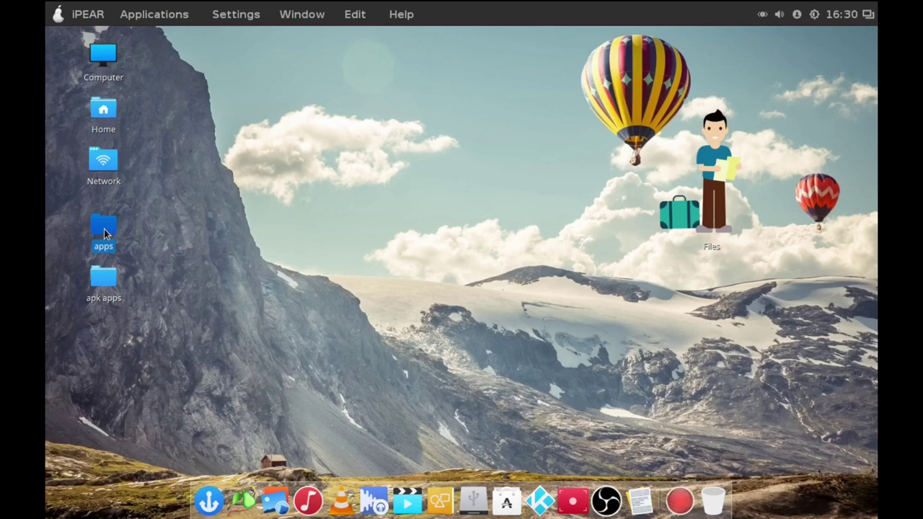
double_click(121, 228)
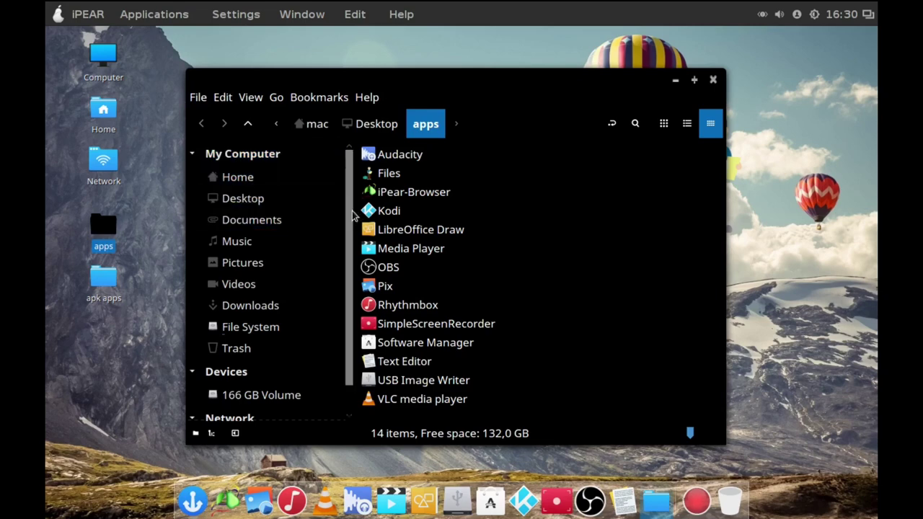
scroll(356, 252, down, 1)
scroll(356, 252, down, 1)
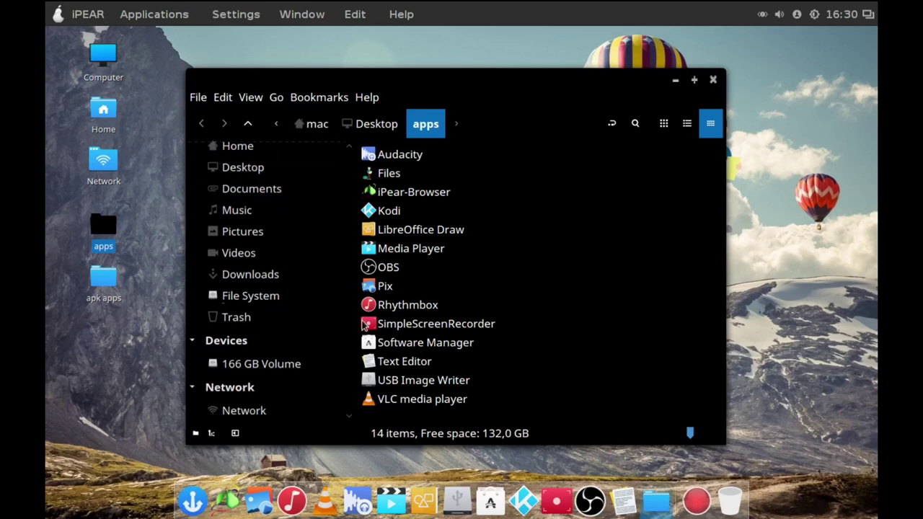
click(713, 81)
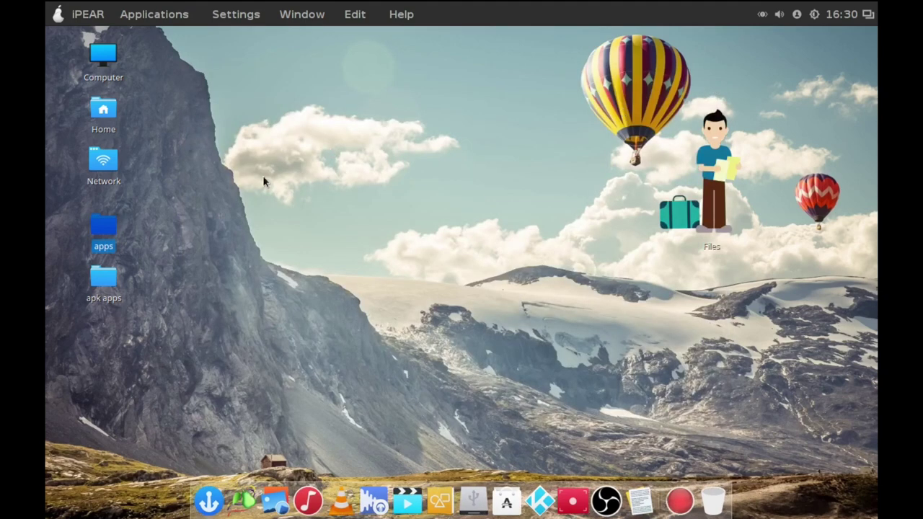
mouse_move(98, 235)
mouse_down()
mouse_move(107, 208)
mouse_move(91, 221)
mouse_move(101, 231)
mouse_up()
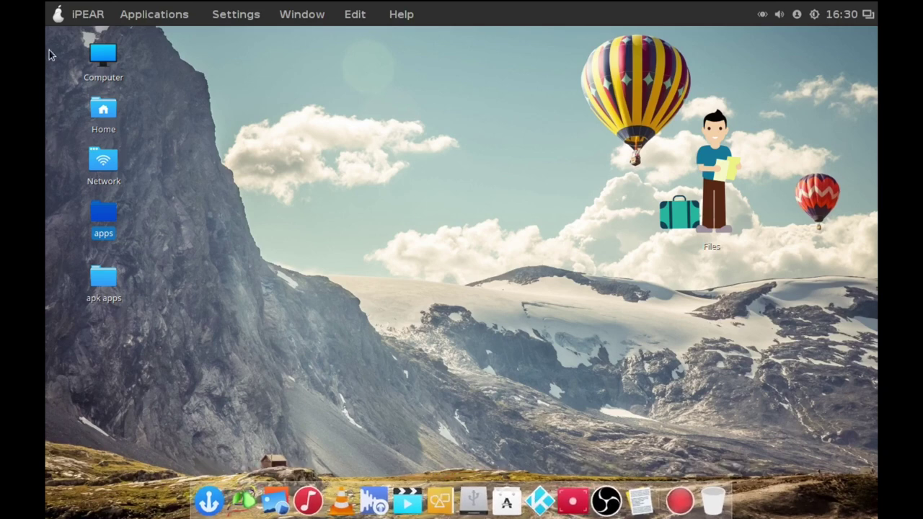
Browse the Internet category in the Applications menu, then close the menu.
click(58, 14)
click(59, 18)
click(60, 17)
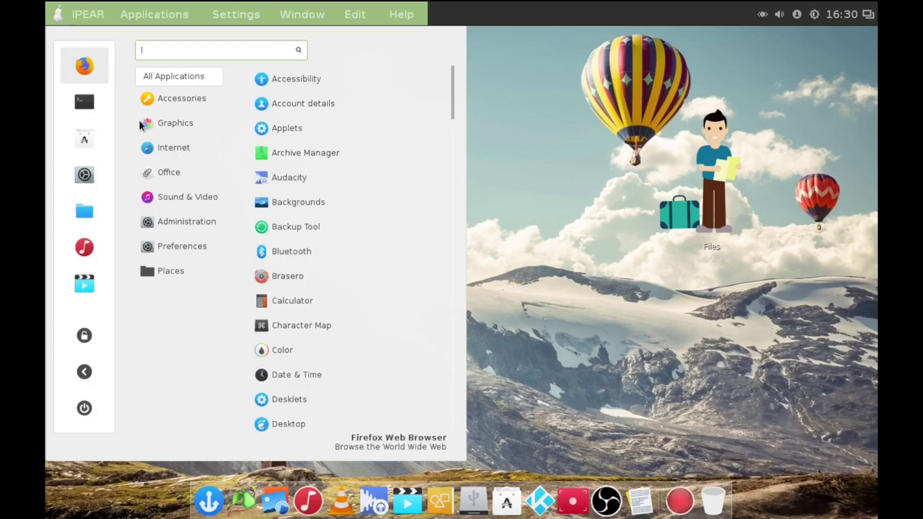
click(205, 171)
click(189, 147)
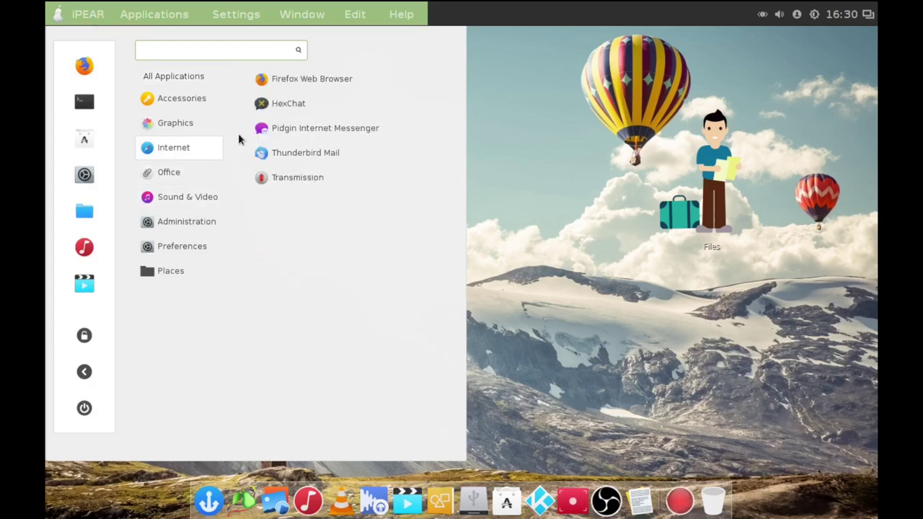
drag(268, 126, 465, 504)
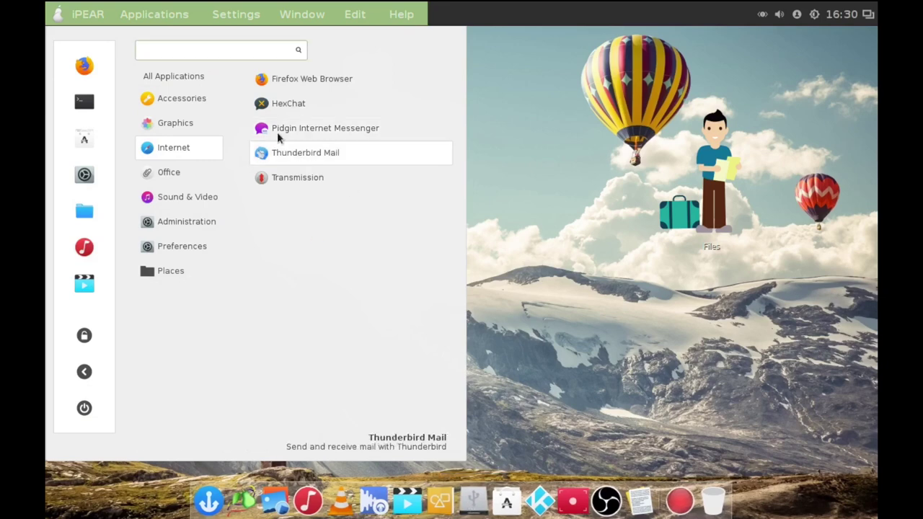
drag(279, 130, 550, 195)
click(537, 203)
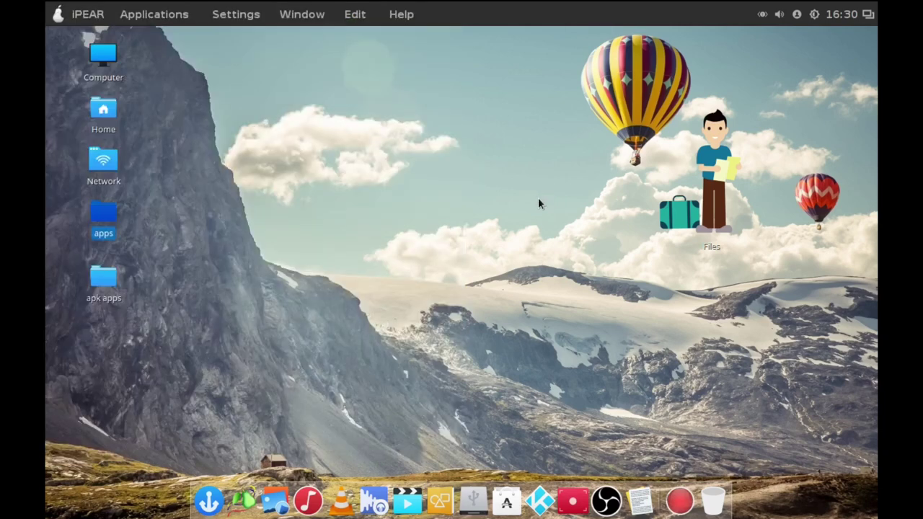
Look through Sound & Video and Office, and add a LibreOffice launcher to the desktop.
click(76, 21)
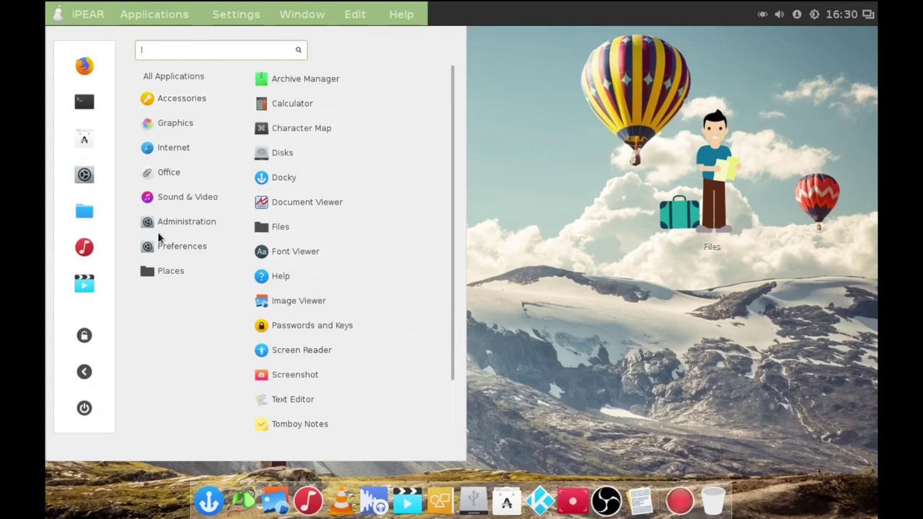
click(187, 198)
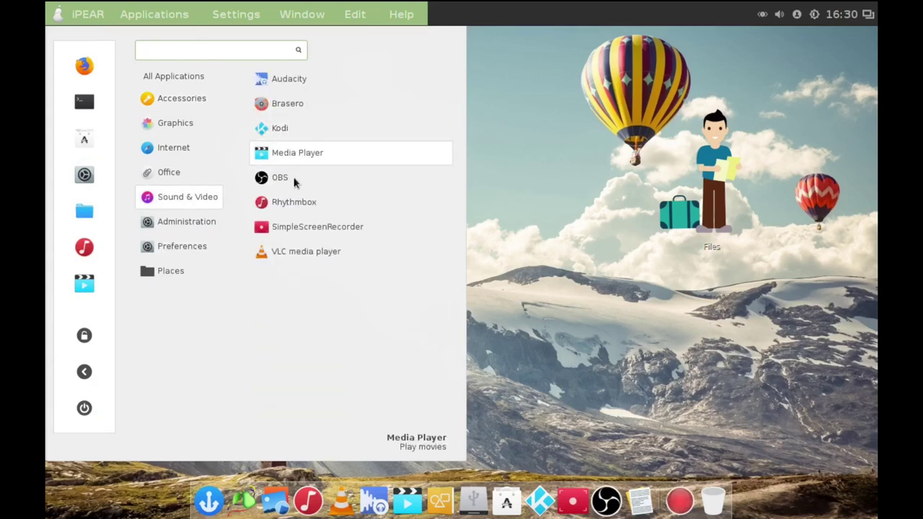
click(205, 173)
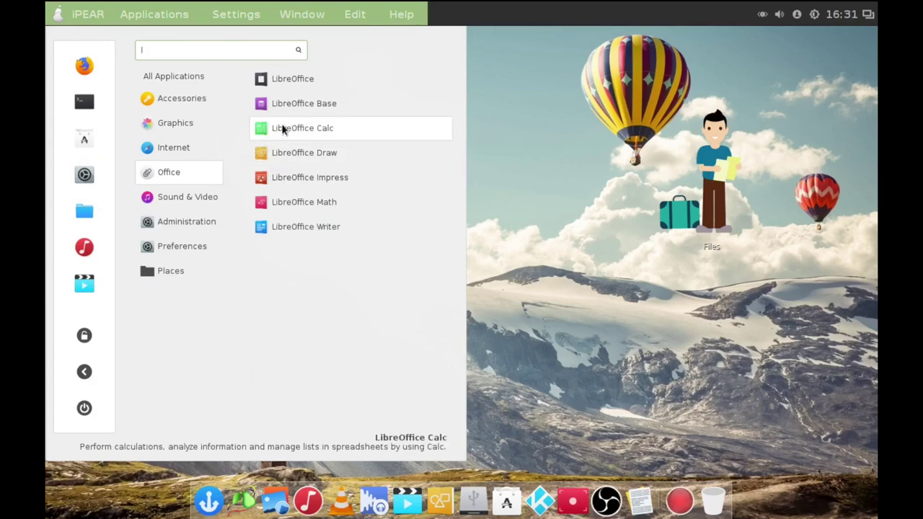
right_click(271, 82)
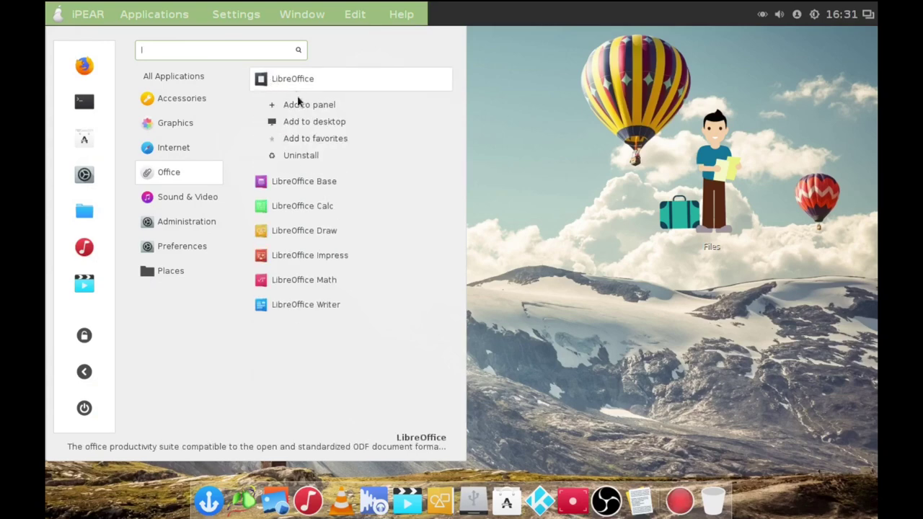
click(317, 128)
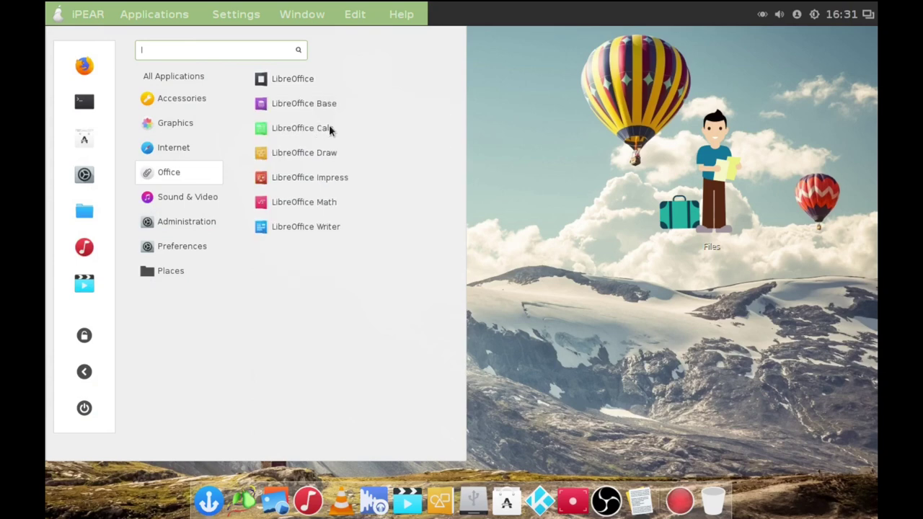
click(535, 116)
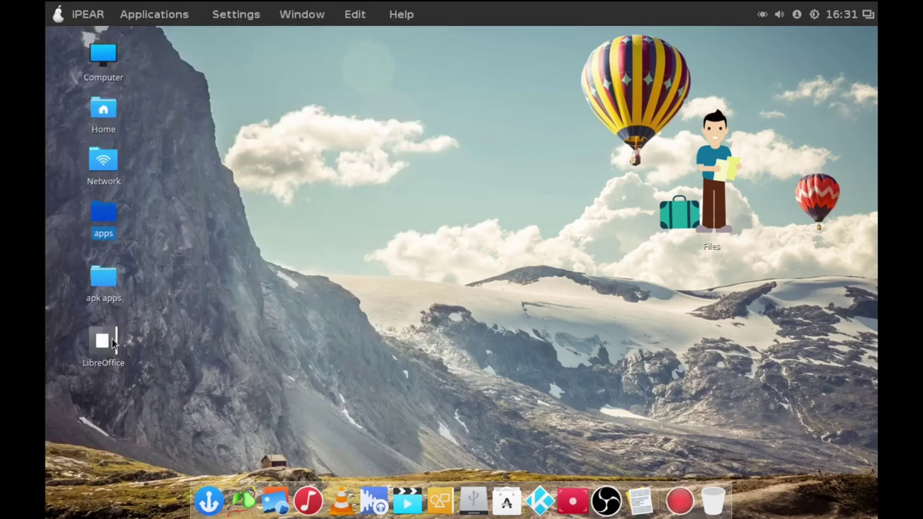
Move the LibreOffice launcher into the apps folder and open that folder.
drag(110, 342, 109, 219)
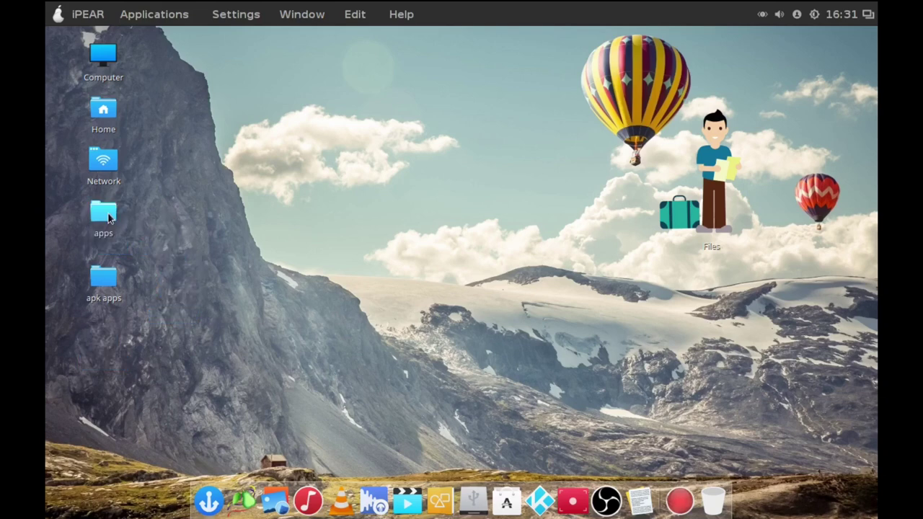
click(109, 218)
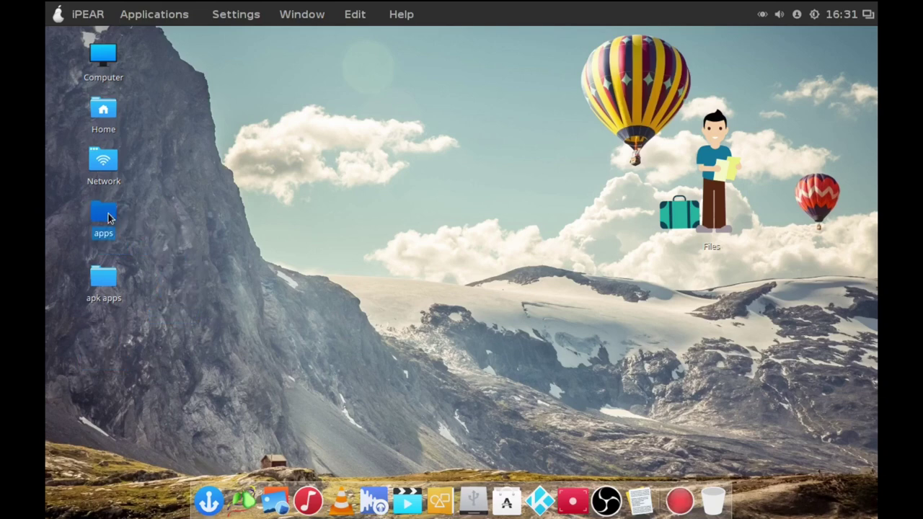
double_click(109, 214)
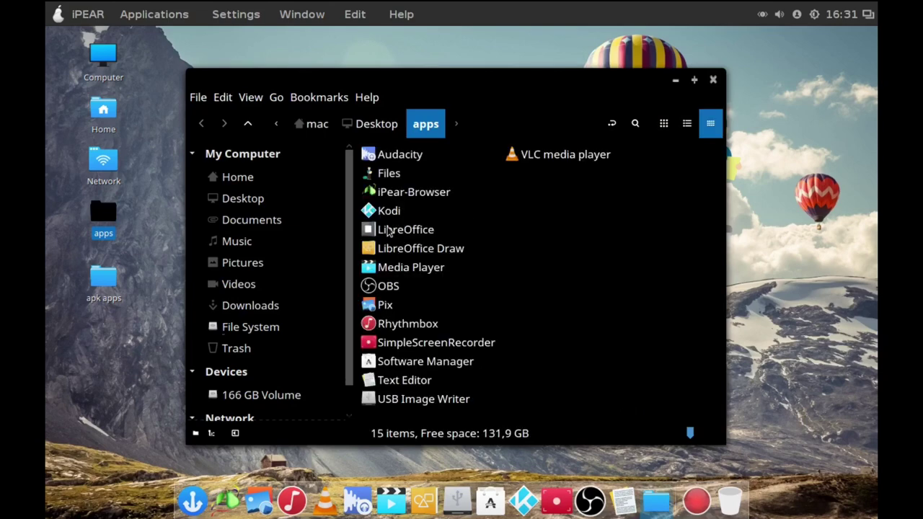
Pin LibreOffice to the dock, close the apps folder, and remove Software Manager from the dock.
drag(389, 230, 520, 508)
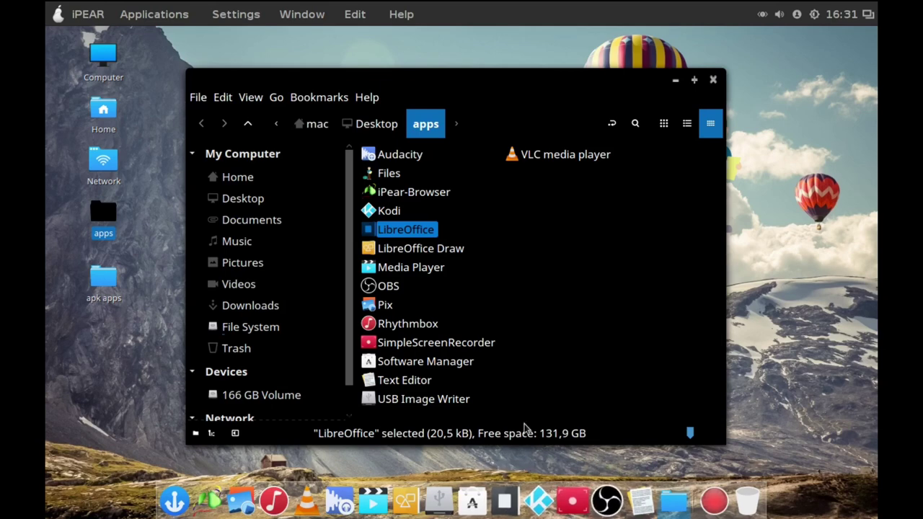
click(712, 81)
mouse_move(490, 500)
mouse_down()
mouse_move(601, 202)
mouse_move(490, 486)
mouse_up()
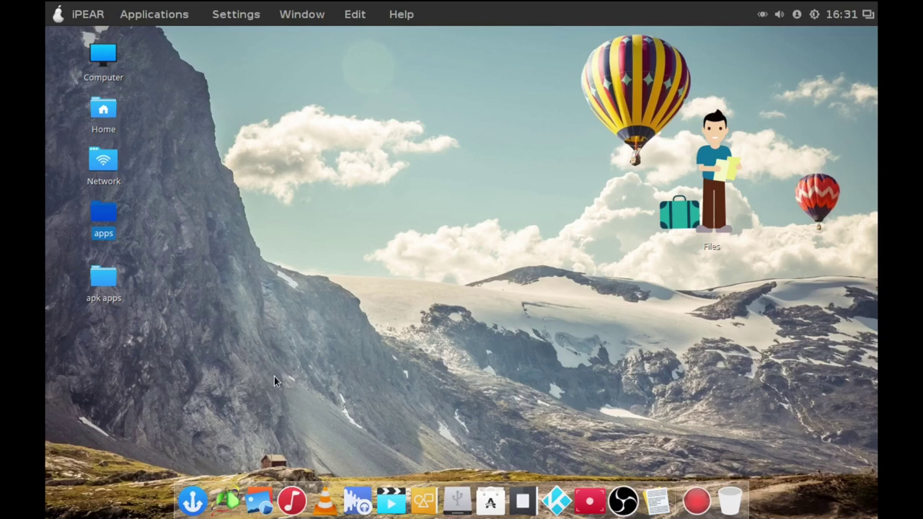
Browse the Administration, Accessories, Internet and Sound & Video categories, then launch Audacity.
click(58, 14)
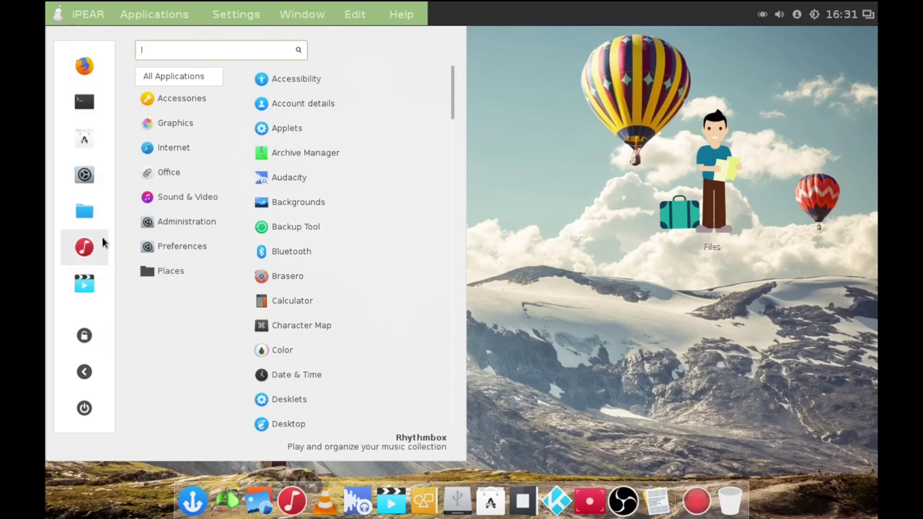
click(162, 223)
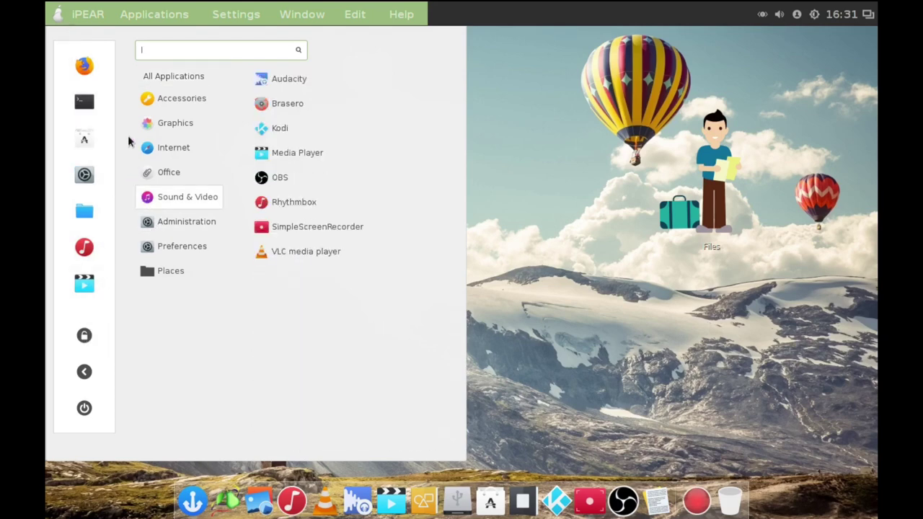
mouse_move(168, 100)
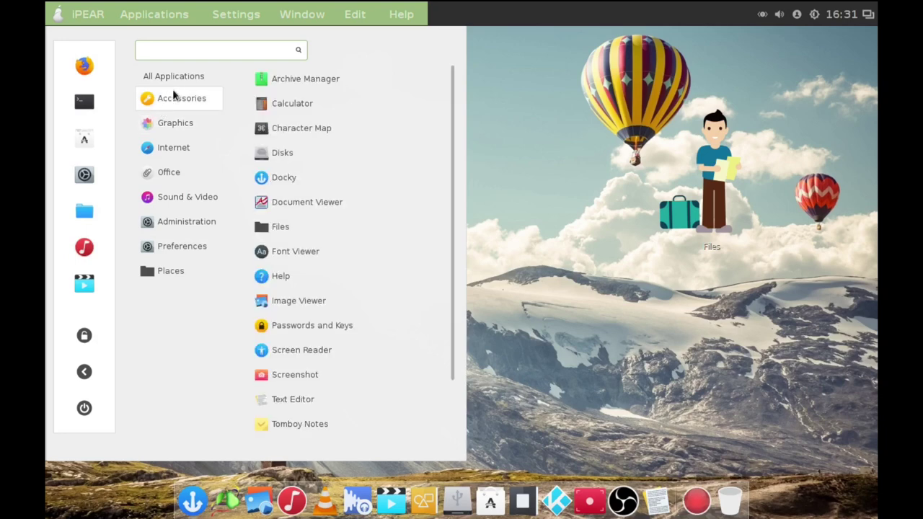
mouse_move(197, 155)
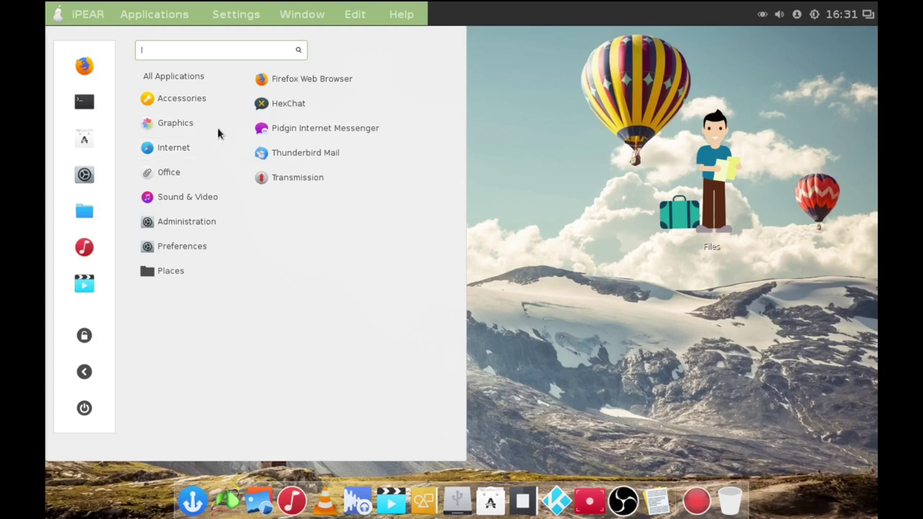
mouse_move(204, 103)
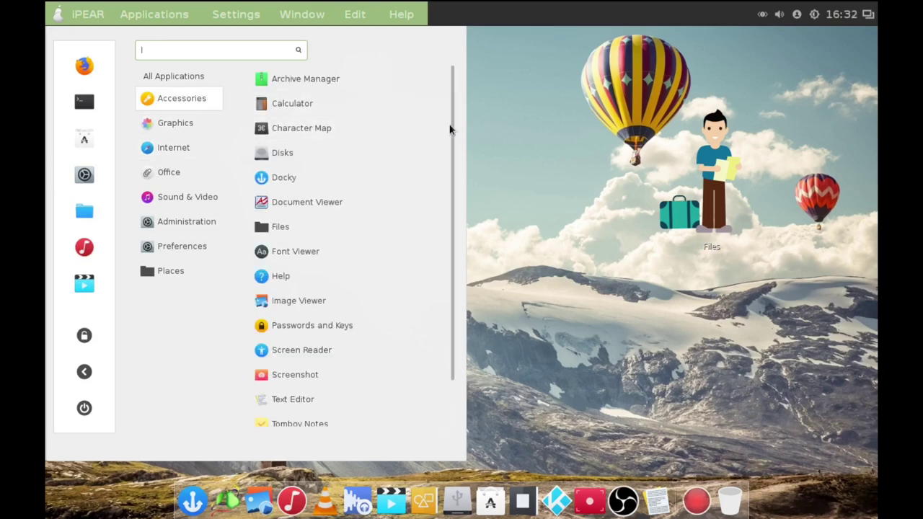
drag(445, 161, 446, 221)
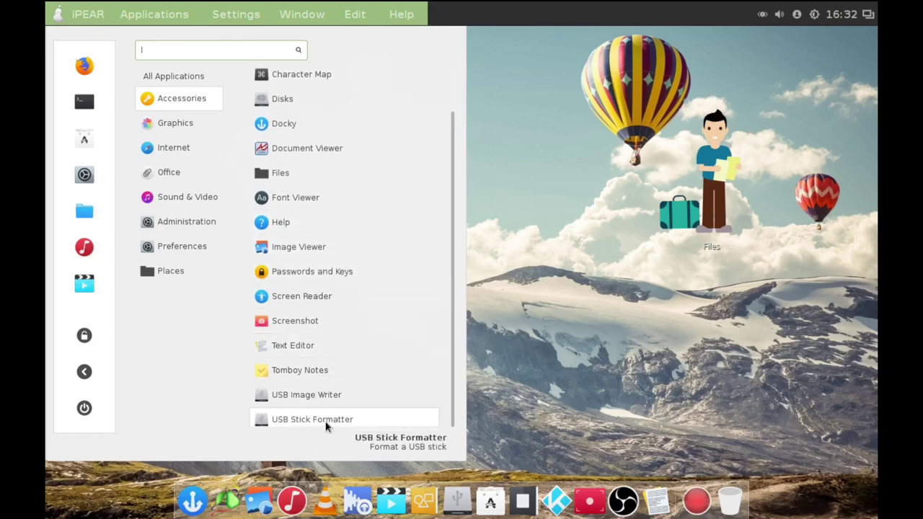
mouse_move(147, 199)
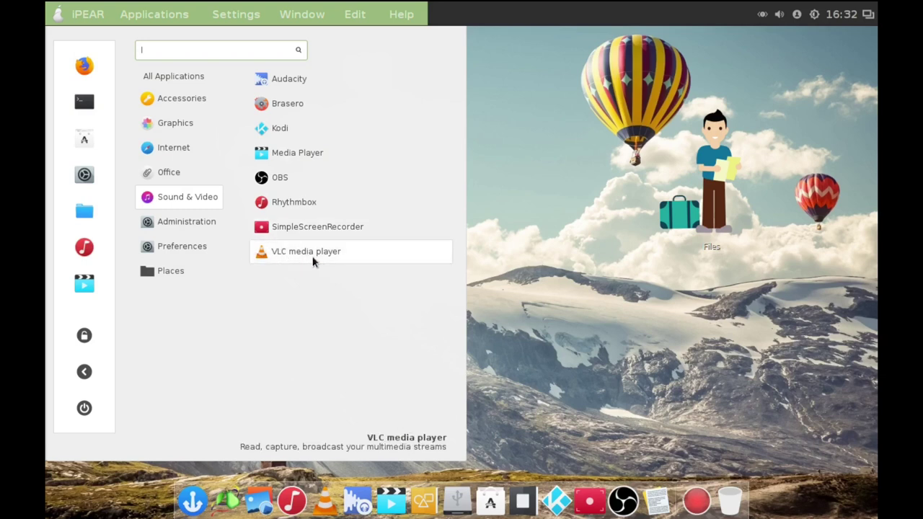
click(277, 80)
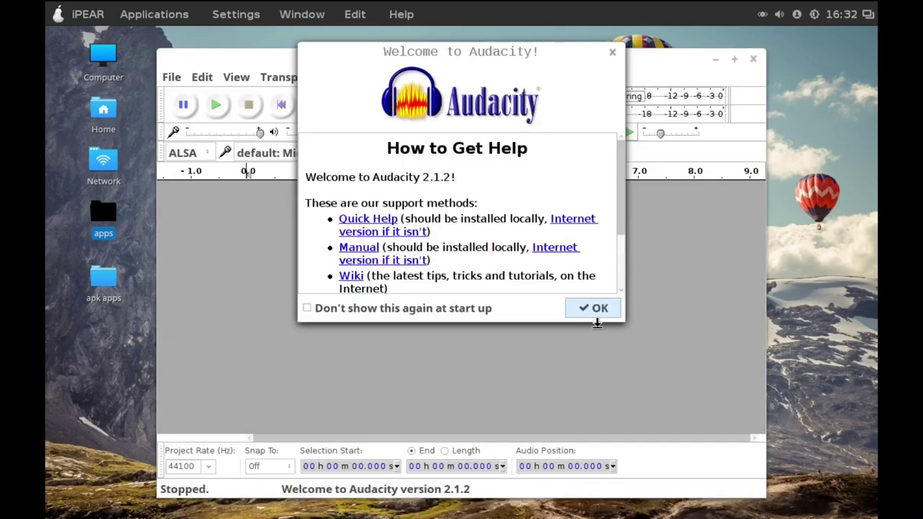
Dismiss Audacity's welcome message, maximize the window, and look through the Tracks, Effect and File menus.
click(594, 309)
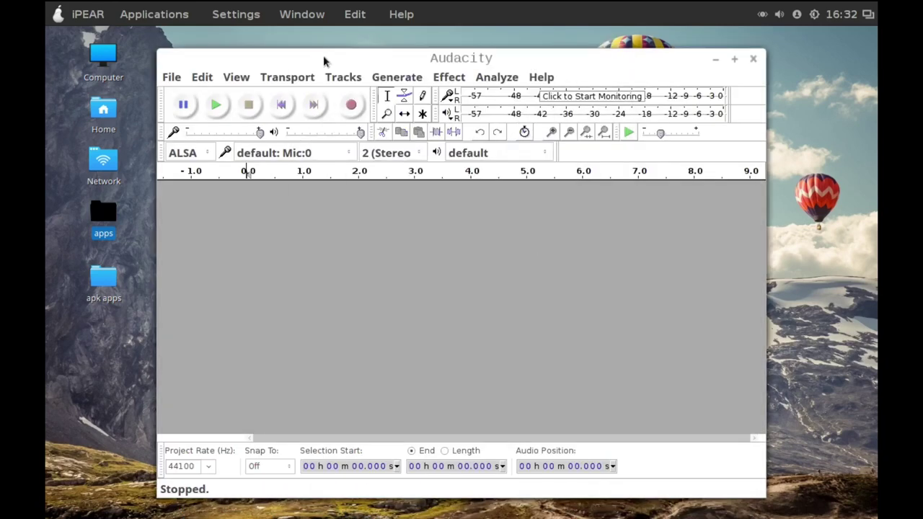
double_click(324, 55)
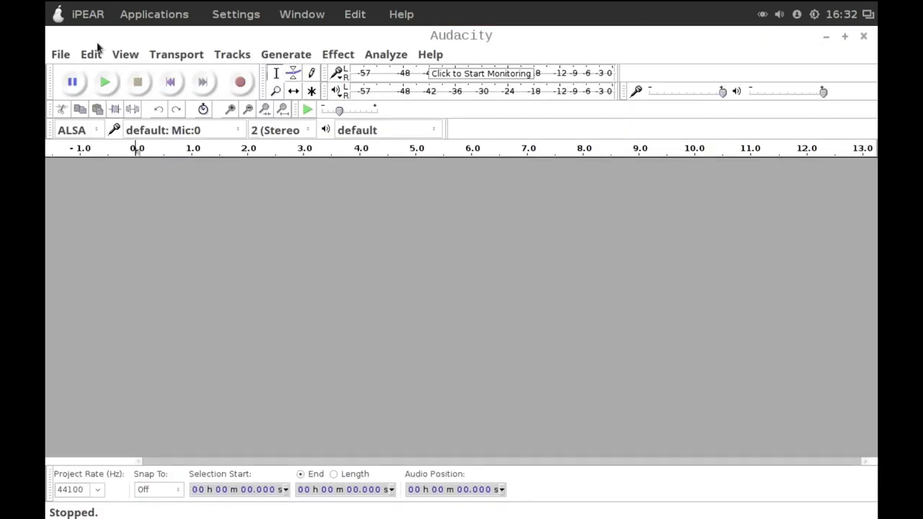
click(232, 56)
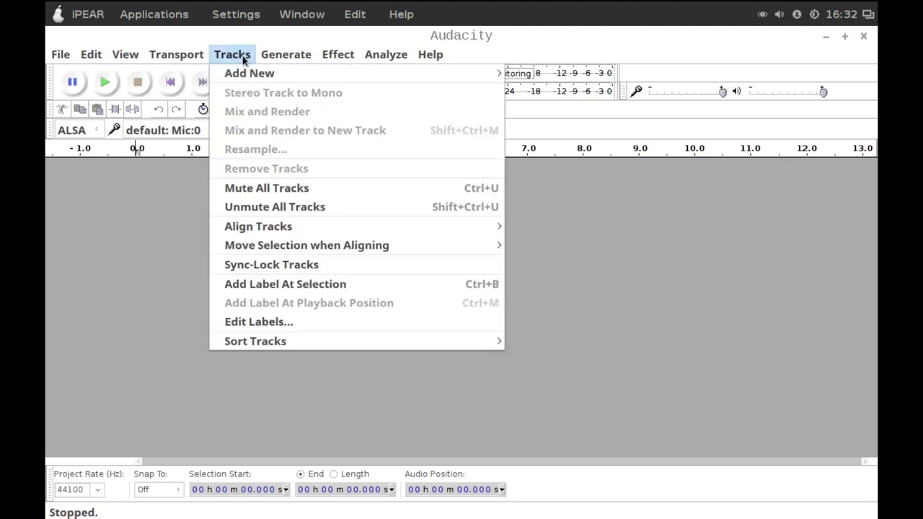
mouse_move(338, 55)
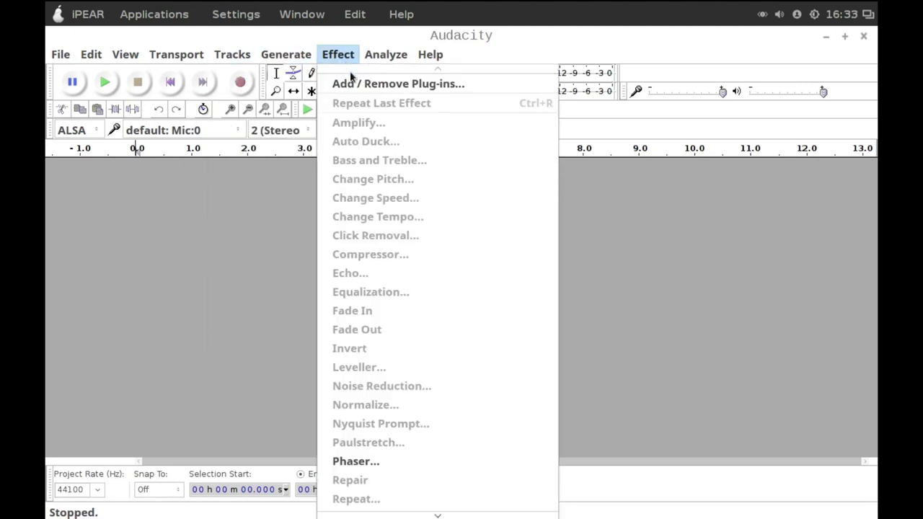
mouse_move(356, 513)
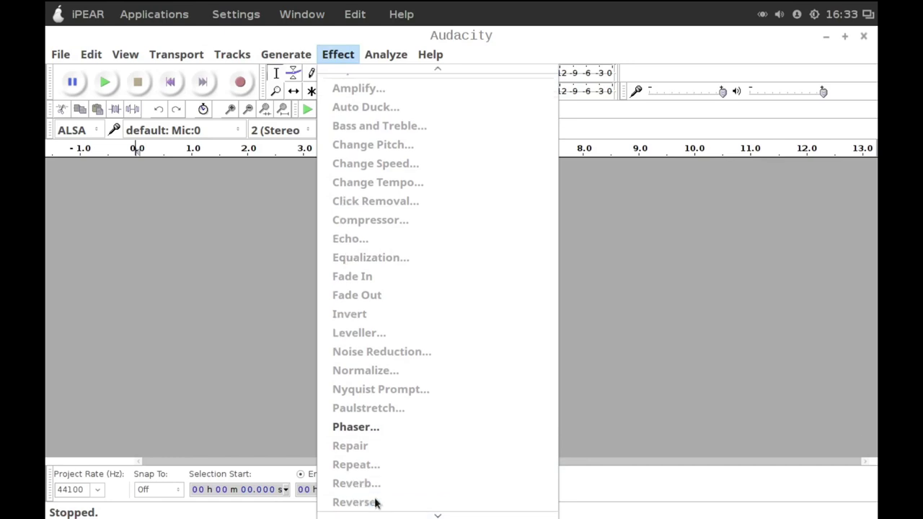
mouse_move(437, 515)
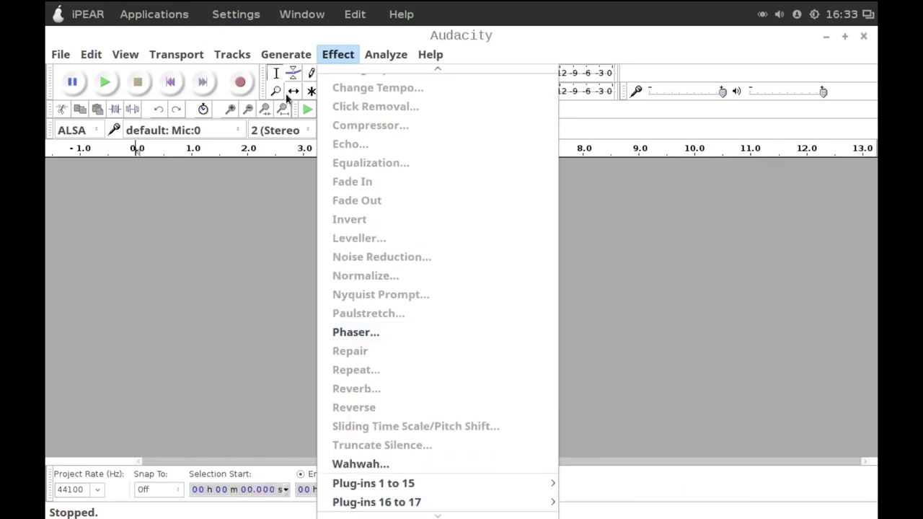
mouse_move(49, 55)
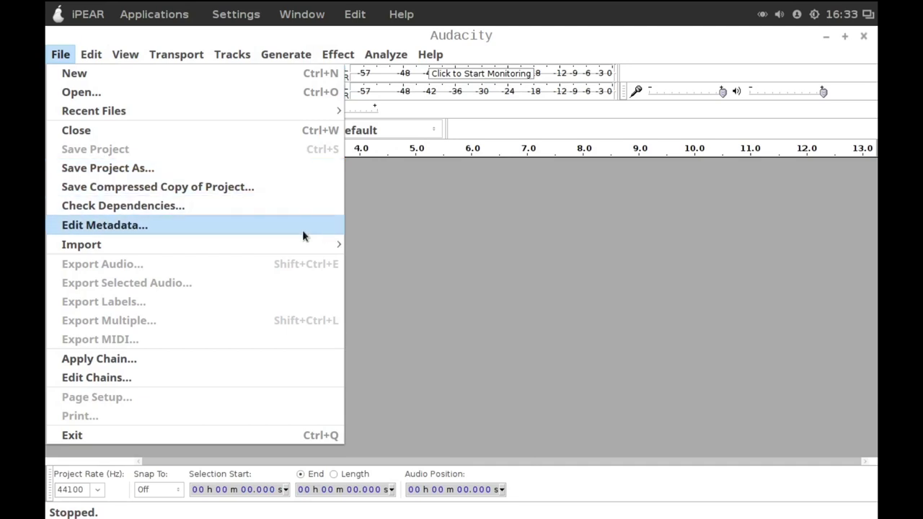
click(381, 235)
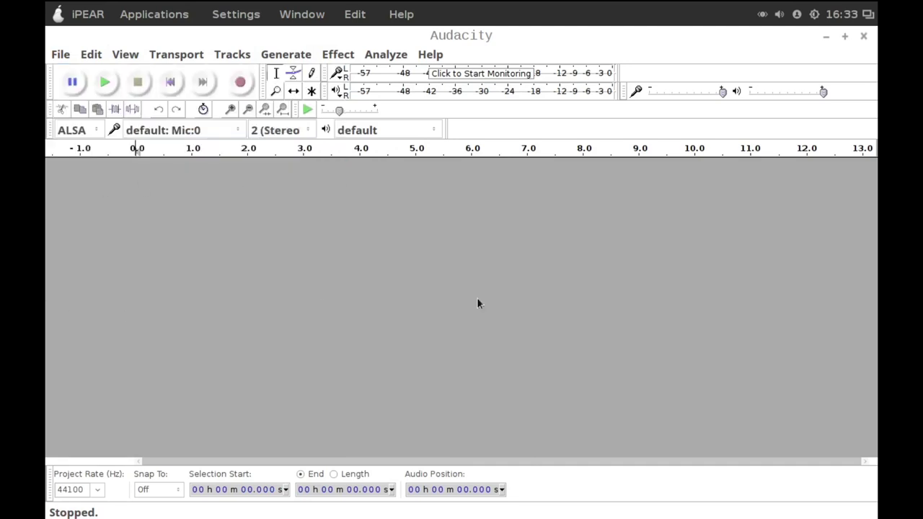
Quit Audacity to return to the desktop.
click(370, 9)
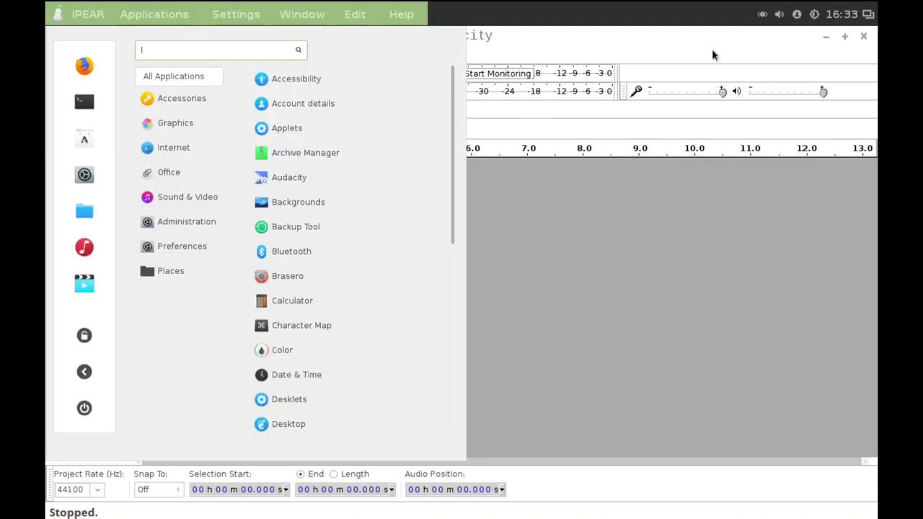
click(863, 36)
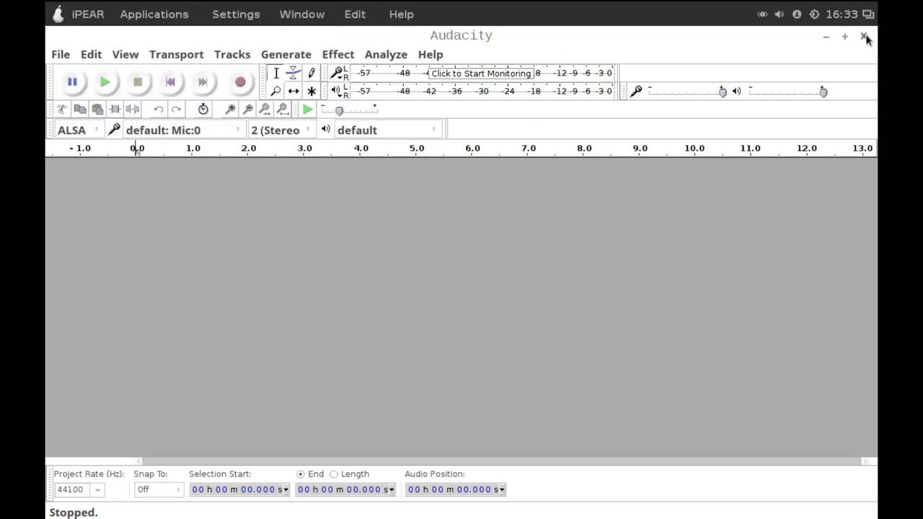
click(863, 36)
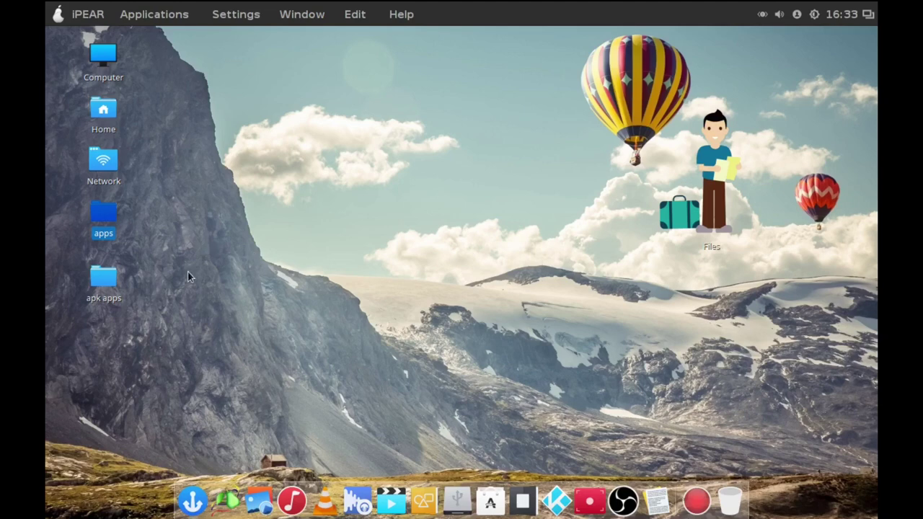
Browse the Administration, Internet and Sound & Video categories, then launch Kodi.
click(48, 7)
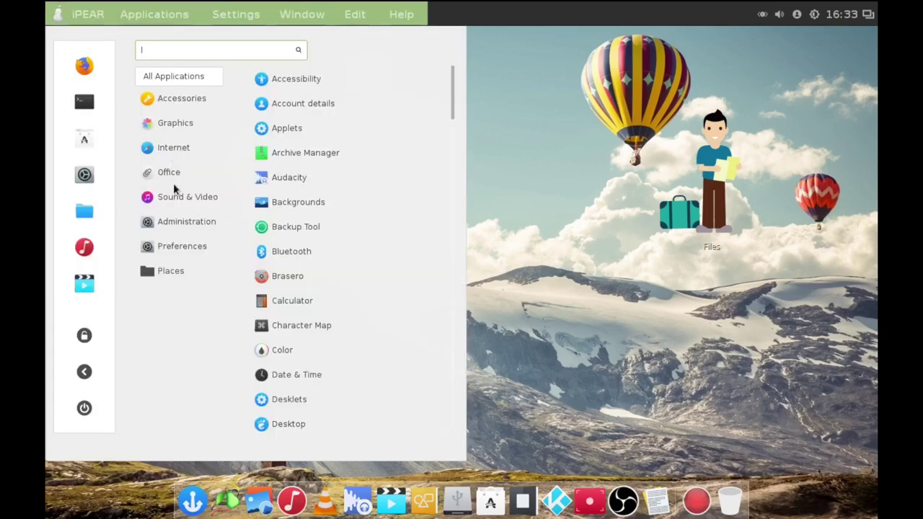
mouse_move(171, 225)
mouse_move(185, 199)
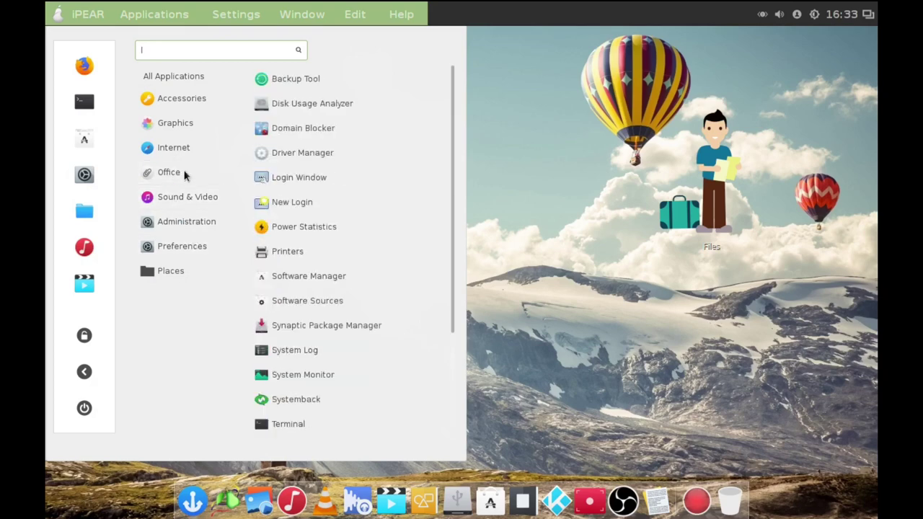
mouse_move(196, 149)
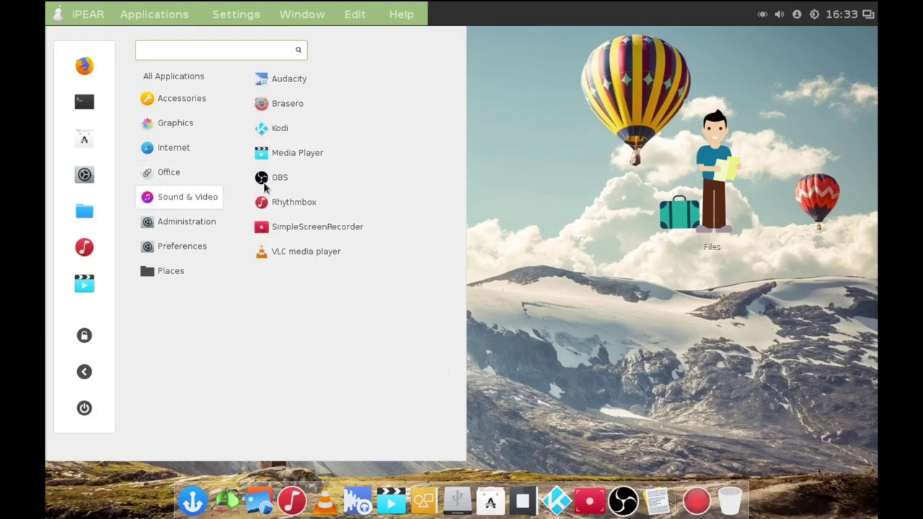
click(290, 130)
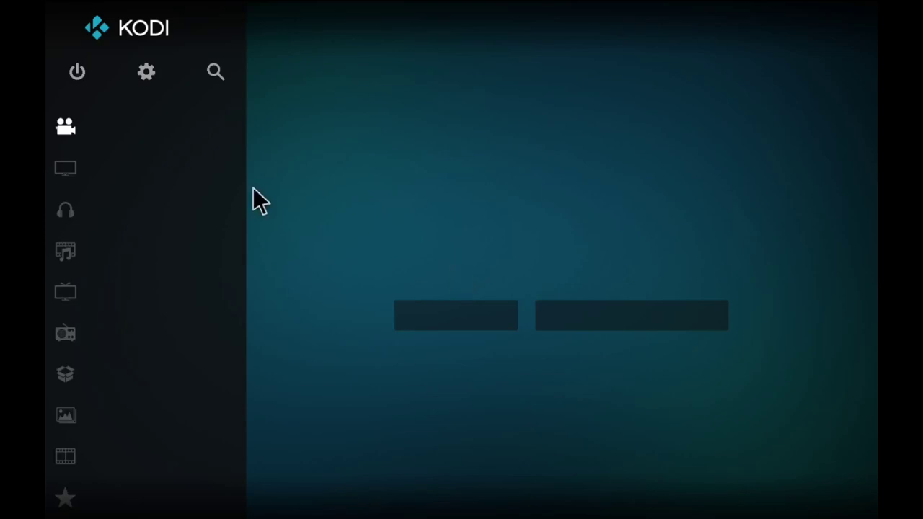
Scroll the Kodi home screen sidebar, then exit Kodi from its power menu.
scroll(134, 462, down, 3)
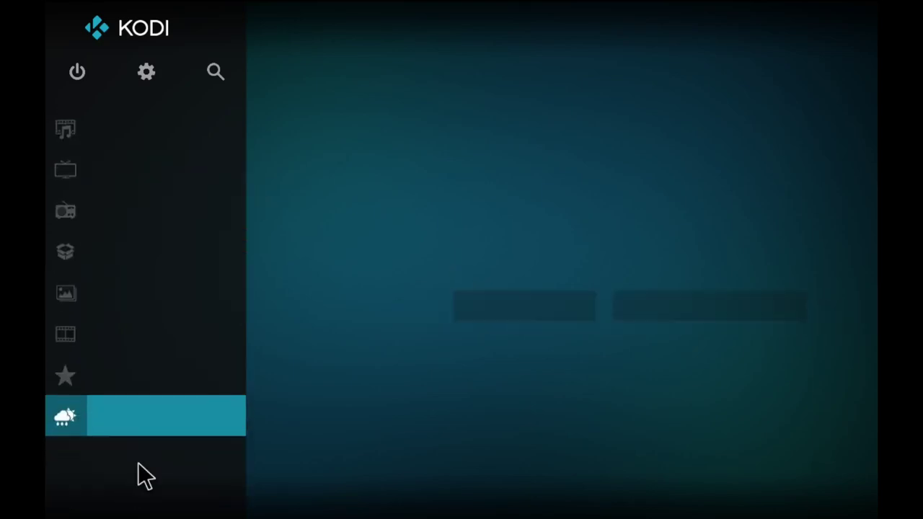
click(84, 75)
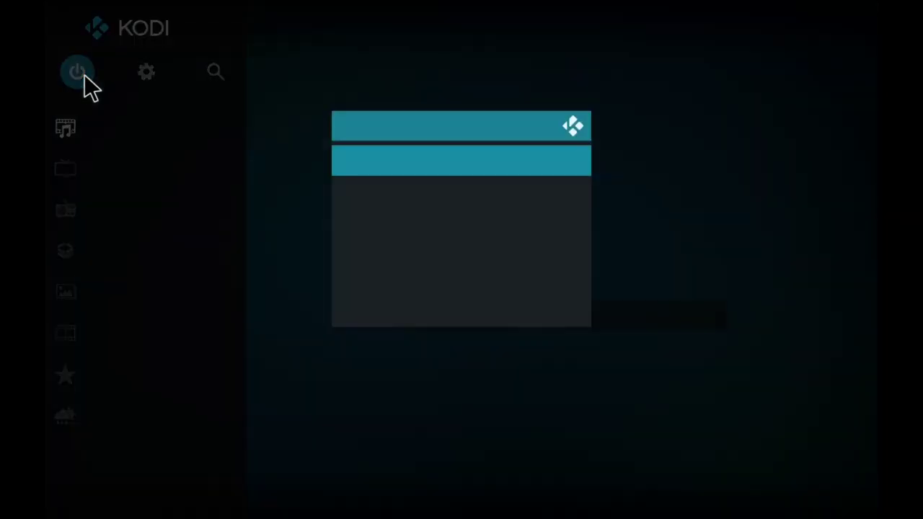
click(424, 157)
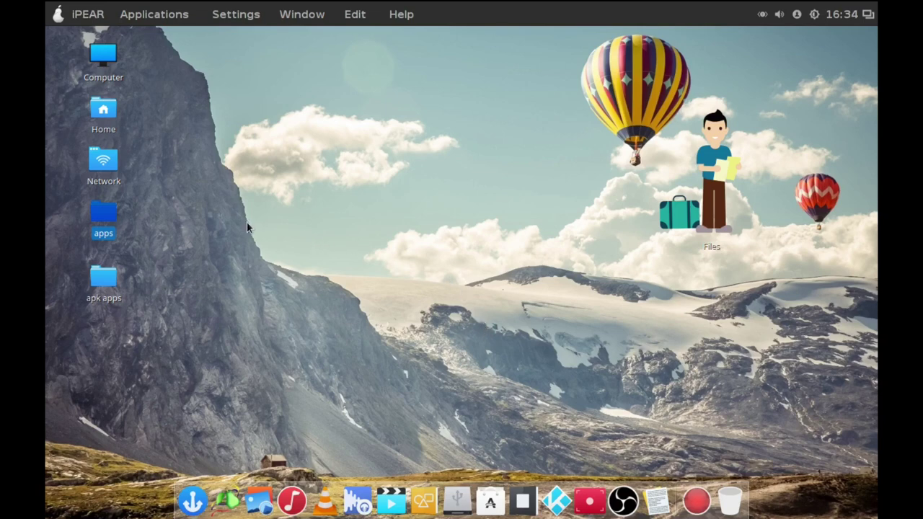
Browse the Sound & Video and Administration categories in the Applications menu, then close it.
click(58, 13)
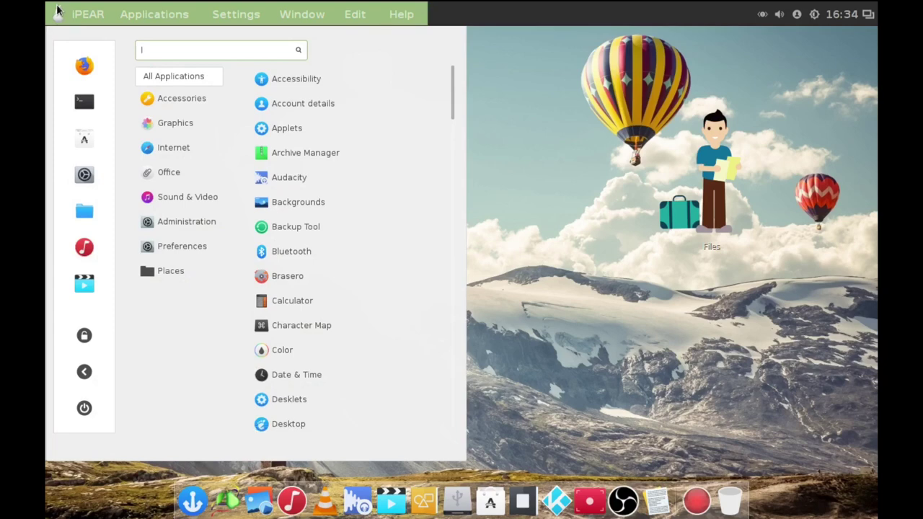
click(205, 203)
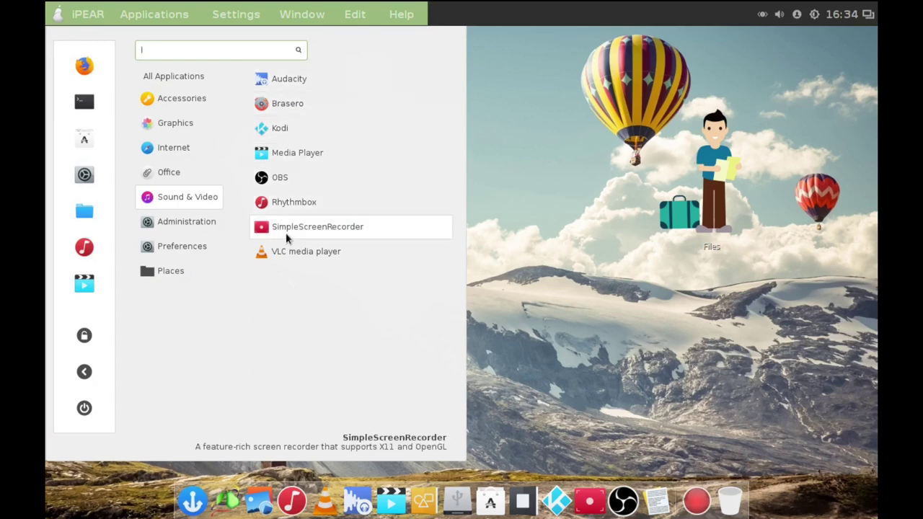
click(202, 229)
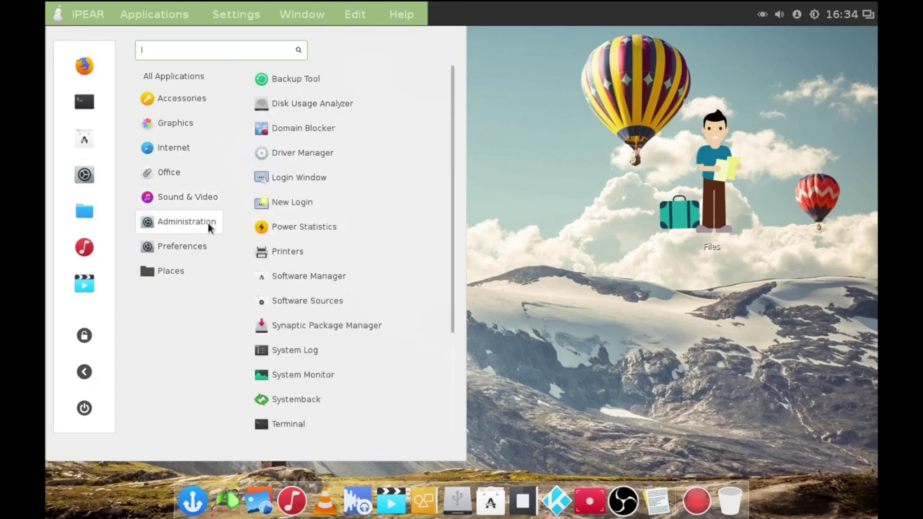
click(639, 286)
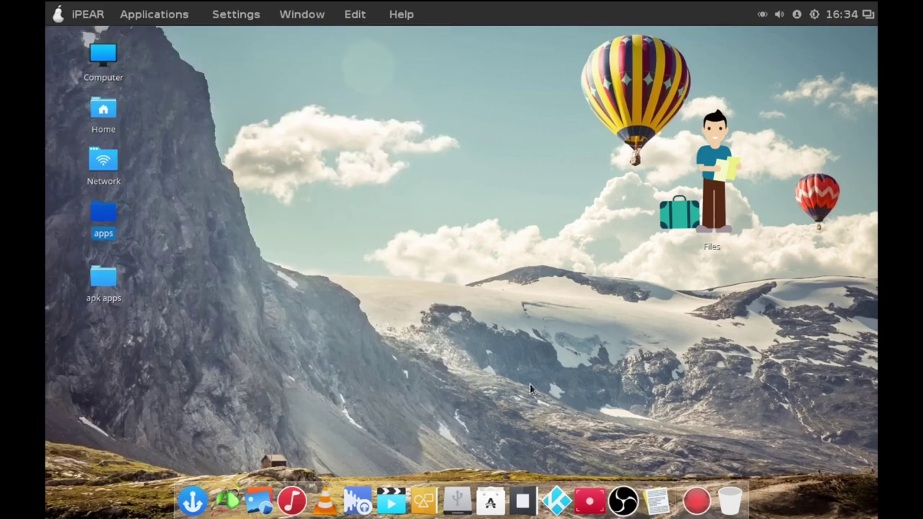
Launch Software Manager from the dock and authenticate with the administrator password.
click(490, 504)
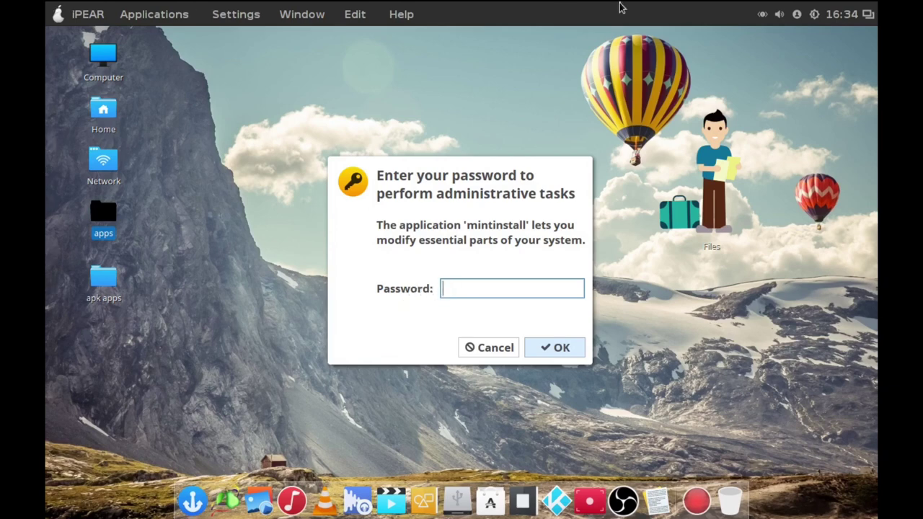
text(**********)
key(Return)
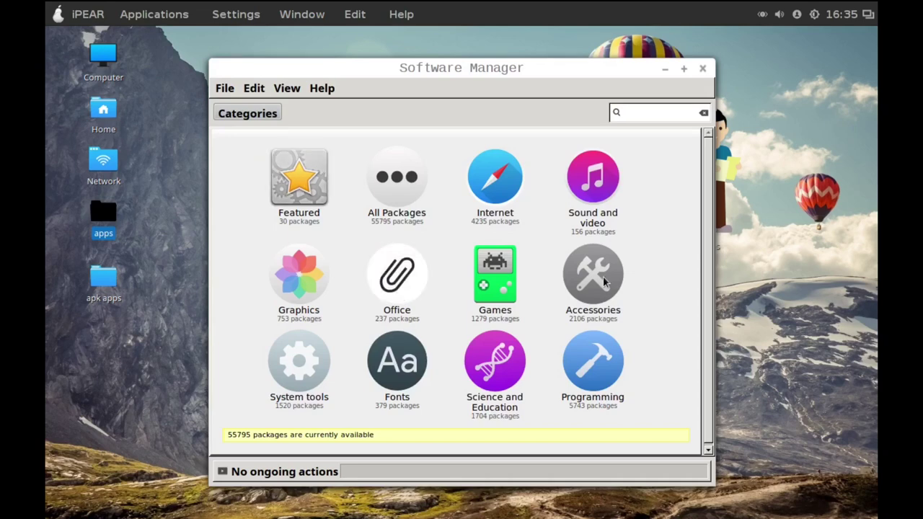
Browse the Sound and video category and open the Spotify package details.
scroll(712, 195, down, 1)
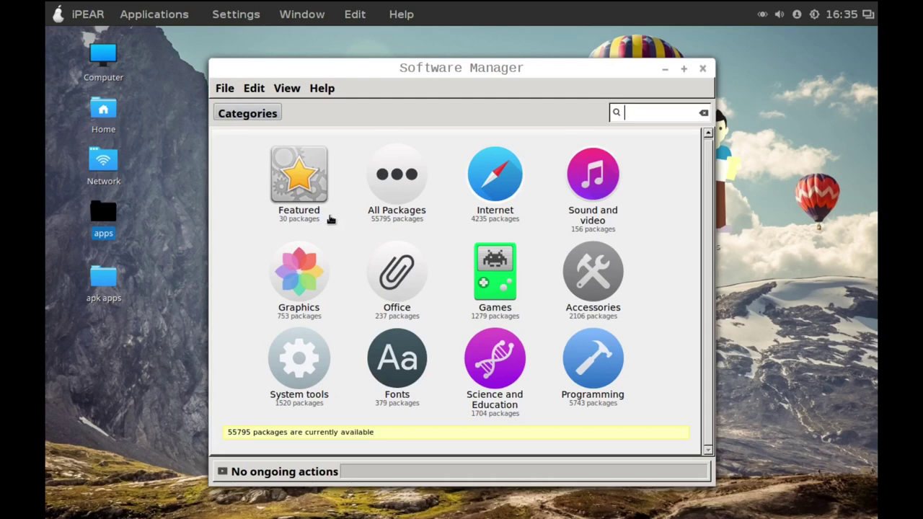
click(599, 187)
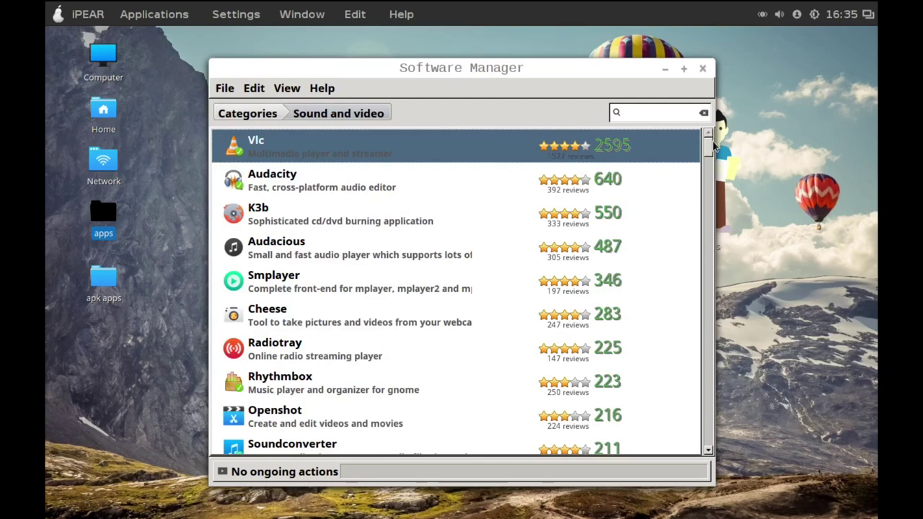
drag(712, 147, 712, 170)
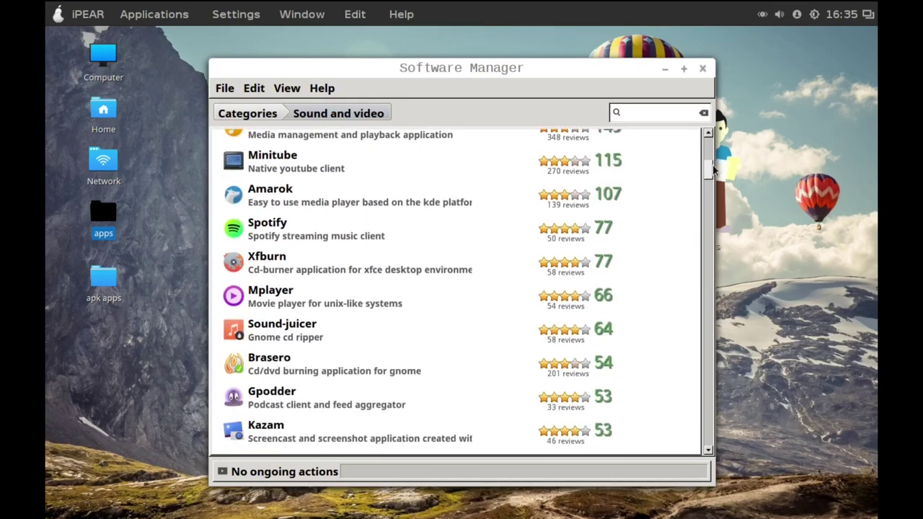
click(354, 241)
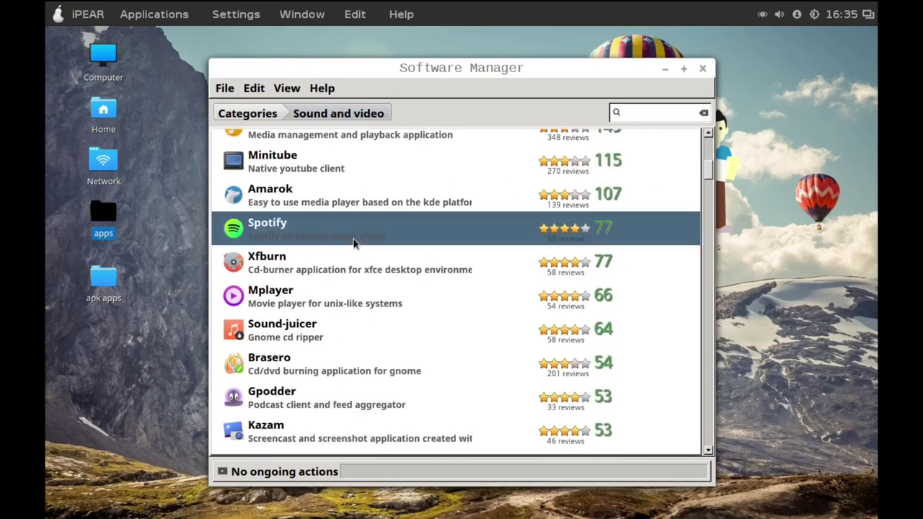
double_click(448, 238)
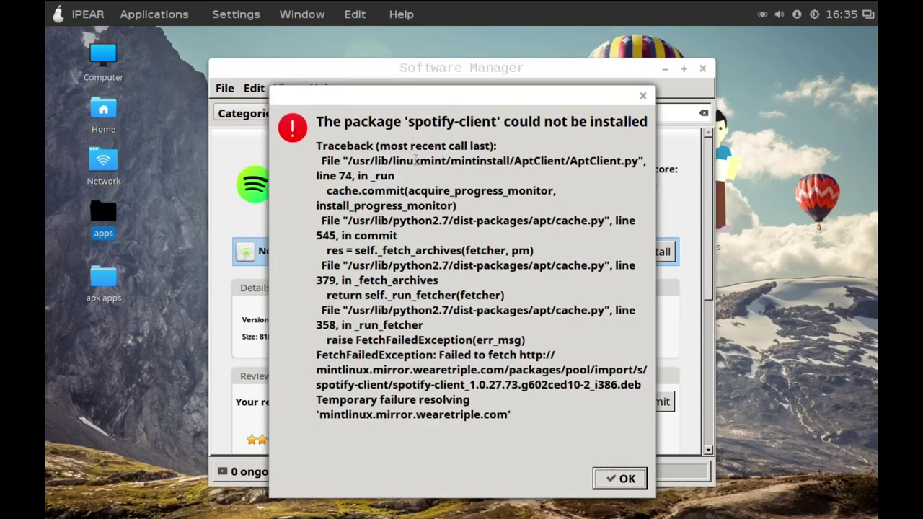
Retry the Spotify install, dismiss the failure again, and return to the Sound and video list.
click(618, 483)
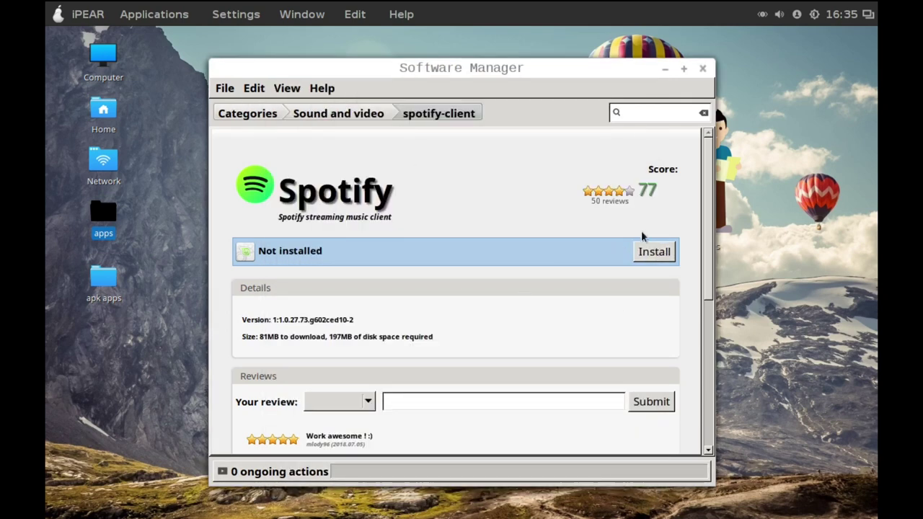
click(651, 258)
click(651, 258)
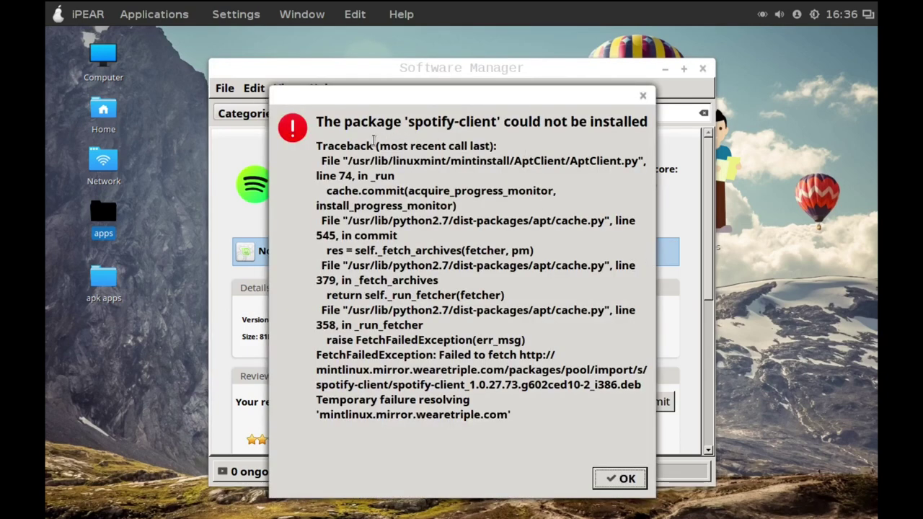
drag(333, 146, 395, 176)
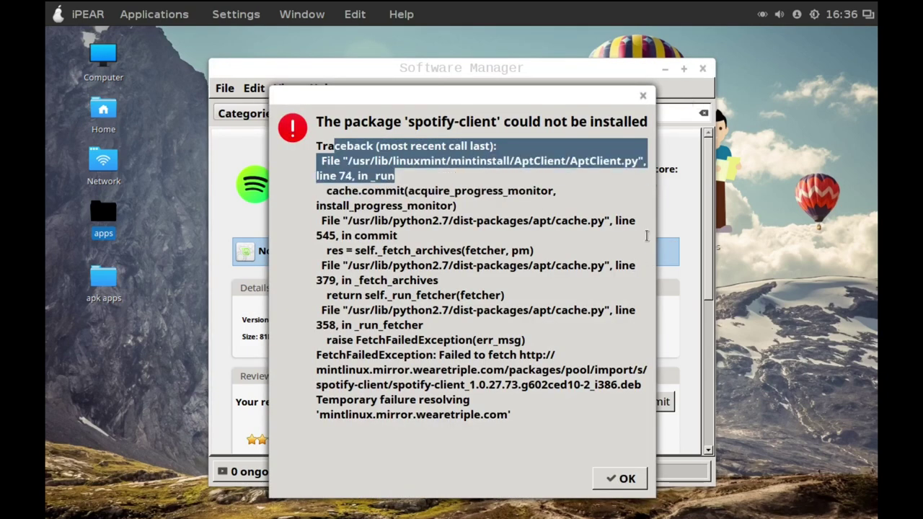
click(617, 481)
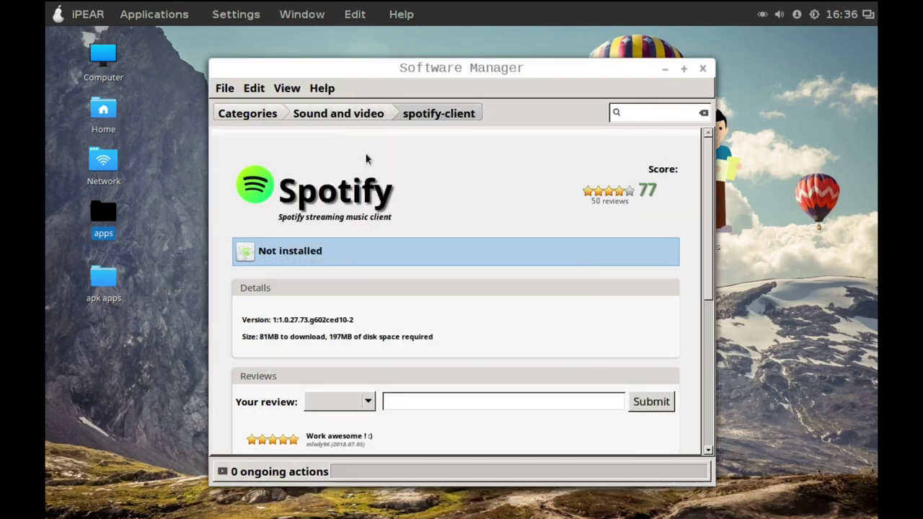
click(334, 120)
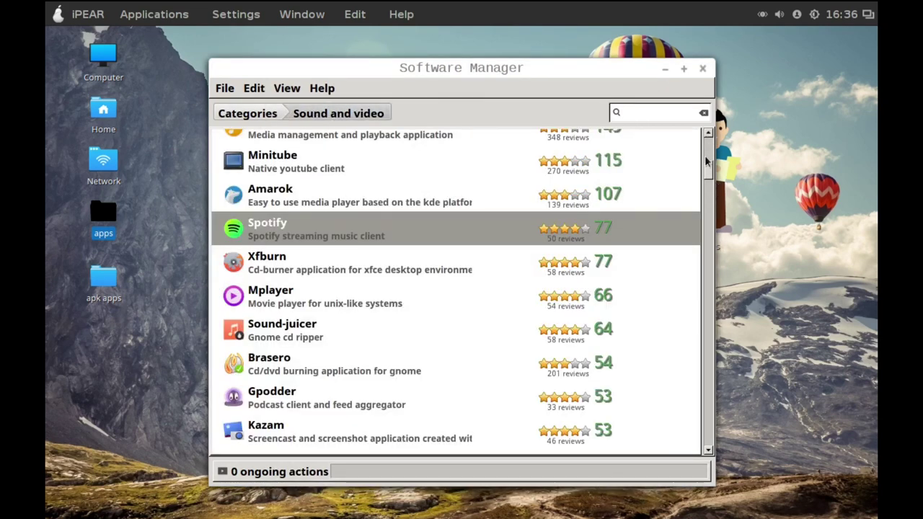
drag(707, 173, 724, 99)
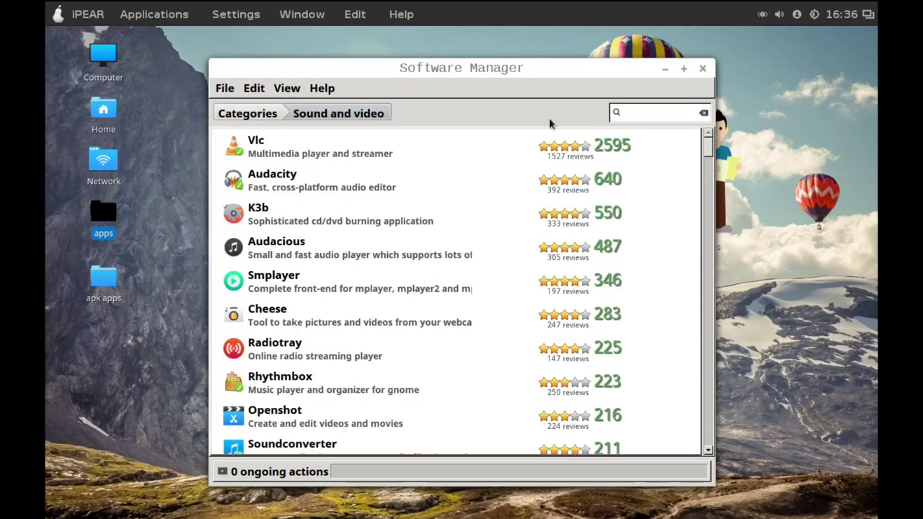
Open the Gparted package page from the Featured packages list.
click(246, 119)
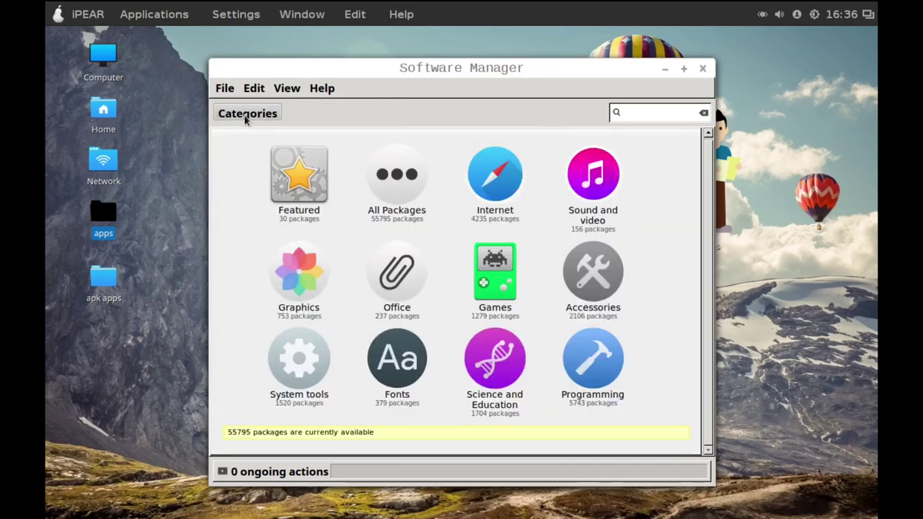
click(288, 183)
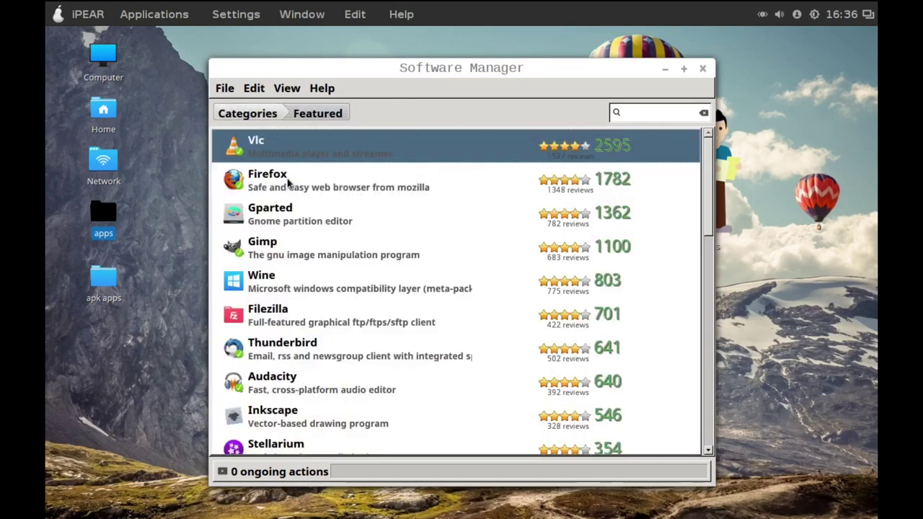
scroll(710, 185, down, 1)
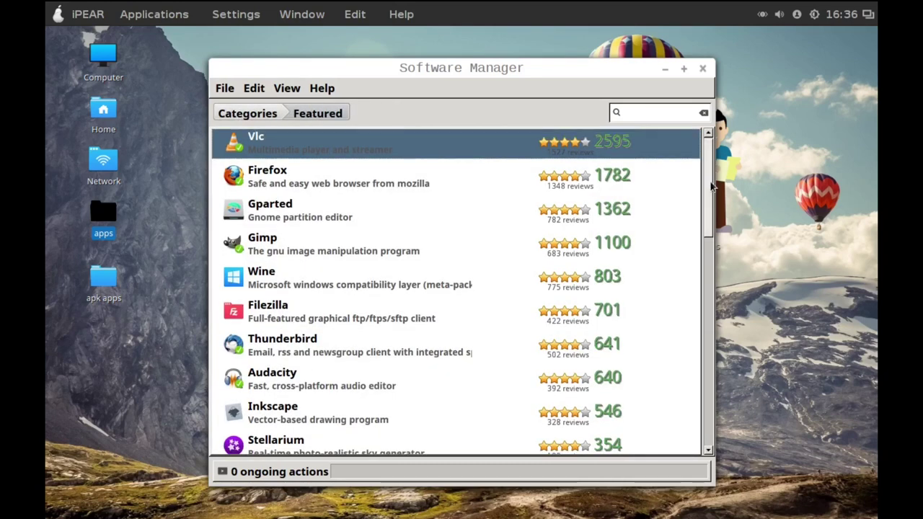
scroll(710, 186, down, 3)
scroll(711, 186, up, 2)
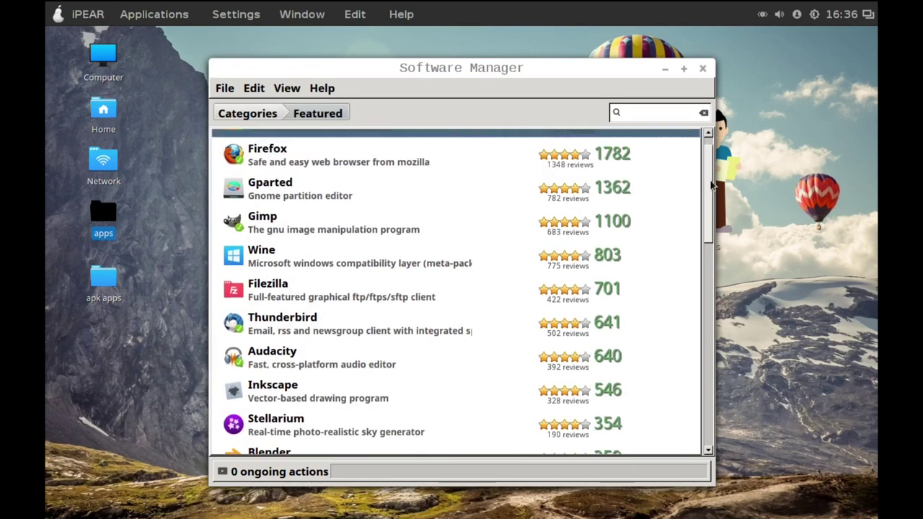
scroll(711, 186, down, 1)
scroll(710, 186, up, 2)
click(305, 221)
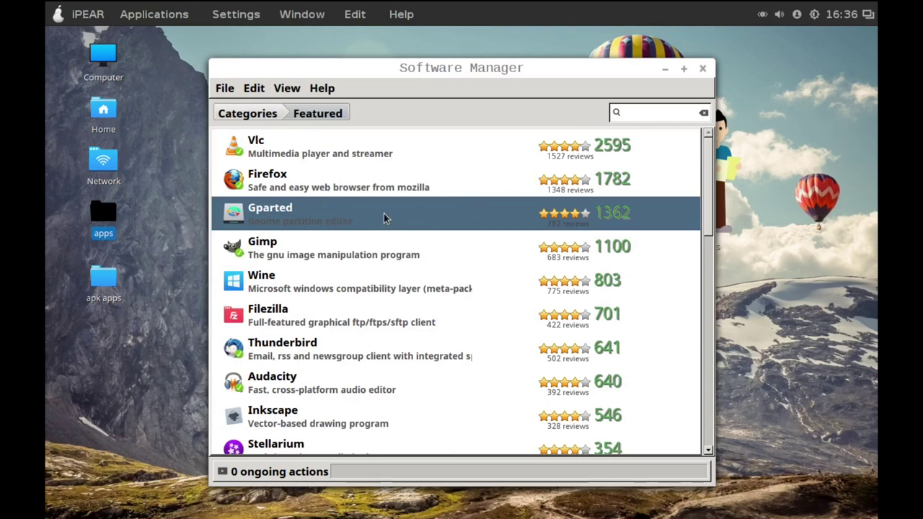
double_click(387, 219)
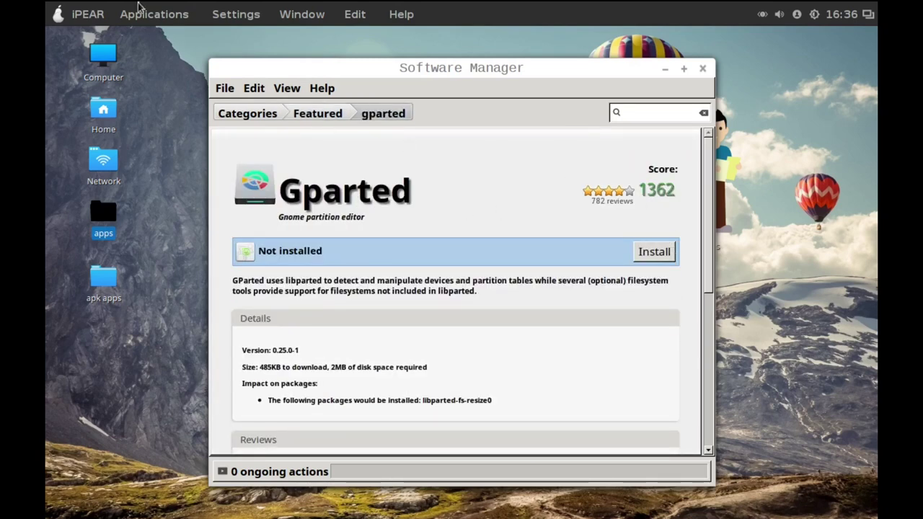
Connect to a Wi-Fi network, install Gparted 0.25.0-1, and close Software Manager.
click(63, 14)
click(597, 184)
click(762, 17)
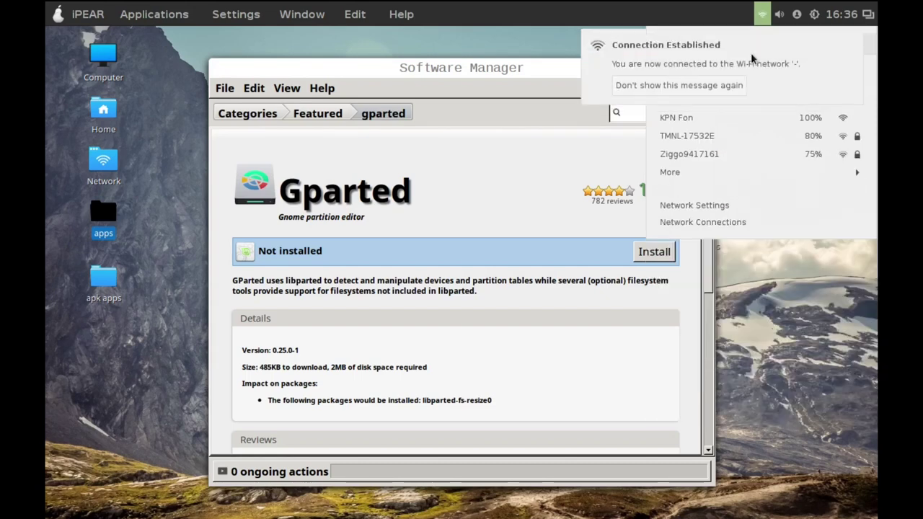
click(520, 44)
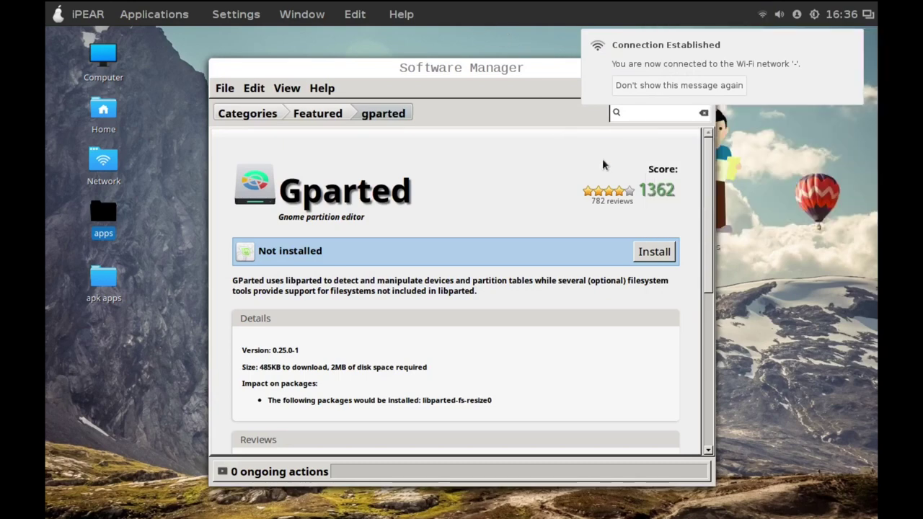
click(645, 252)
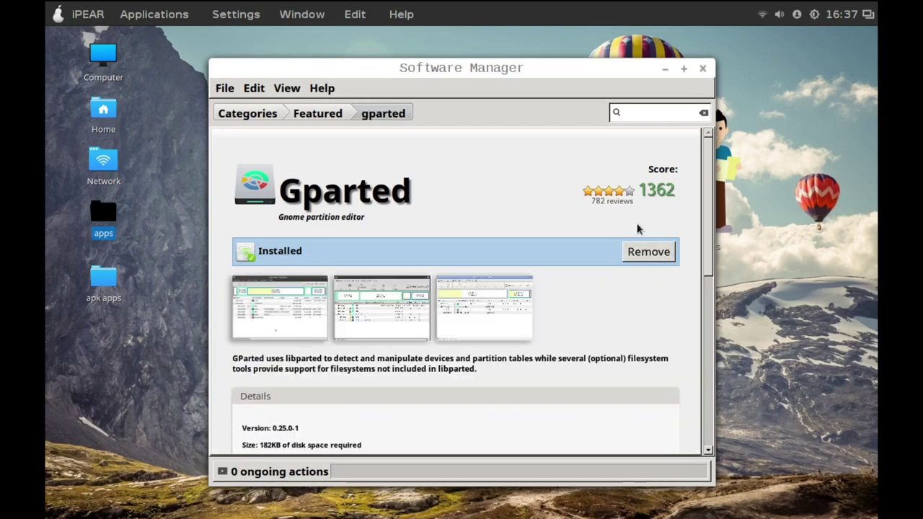
click(702, 68)
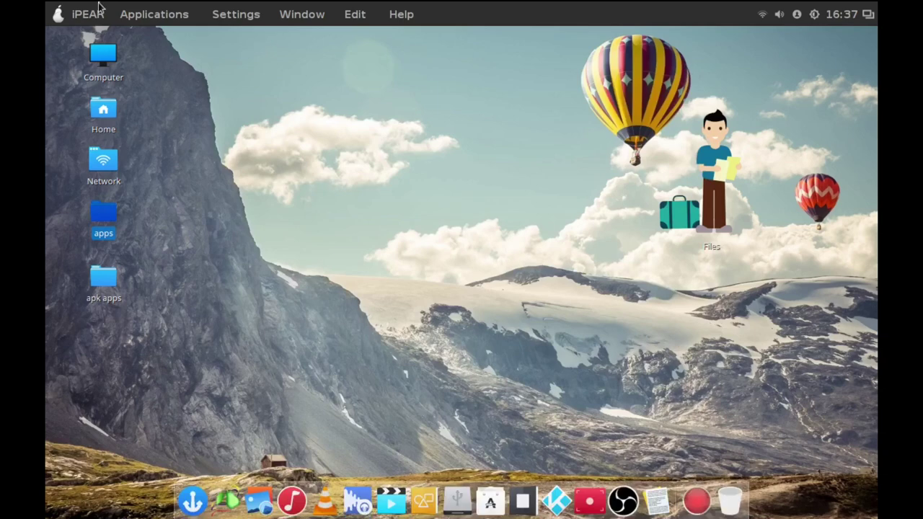
Search the applications menu for 'gpl' and launch GParted.
click(61, 16)
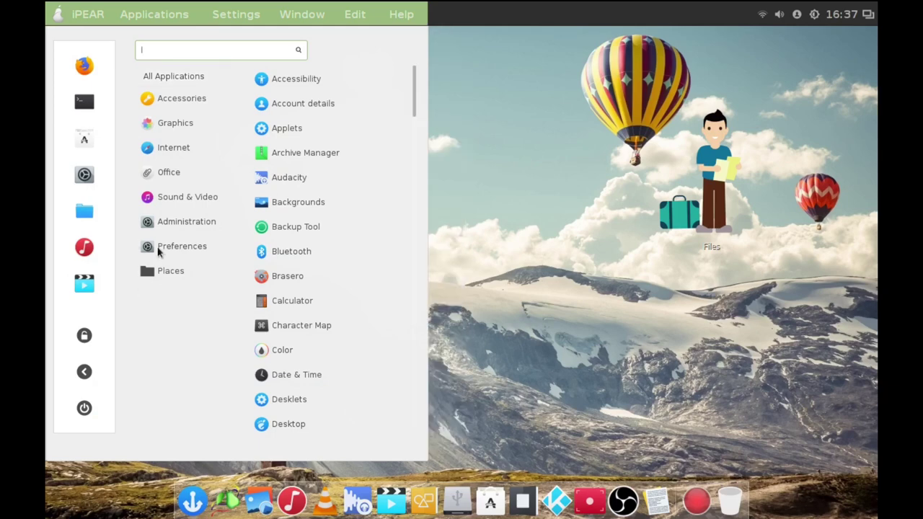
click(159, 249)
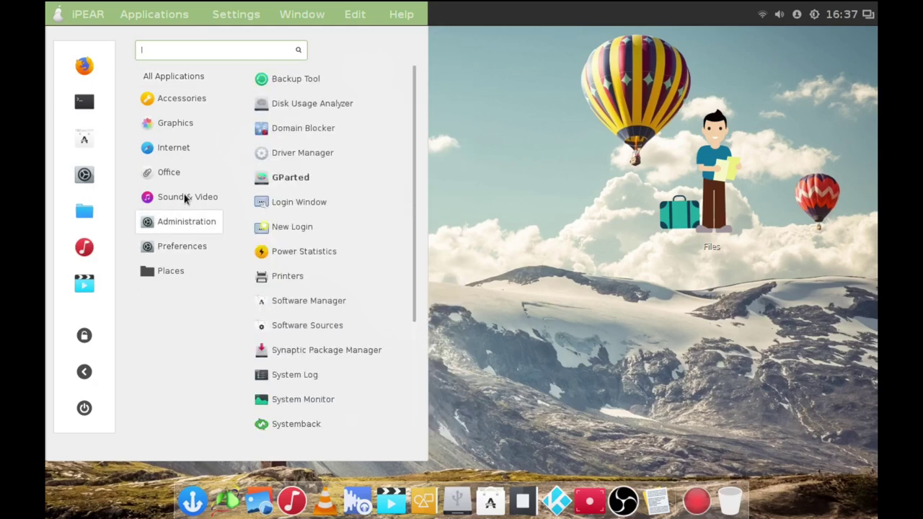
mouse_move(185, 199)
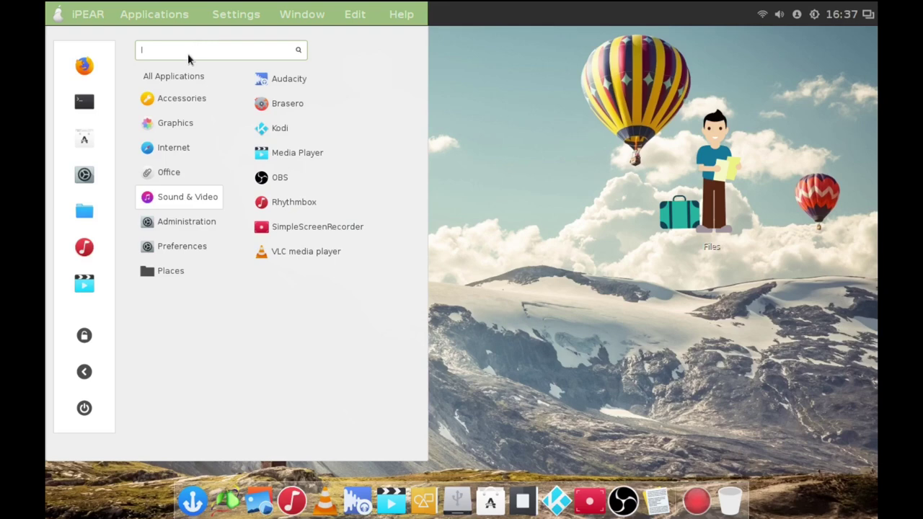
text(gpl)
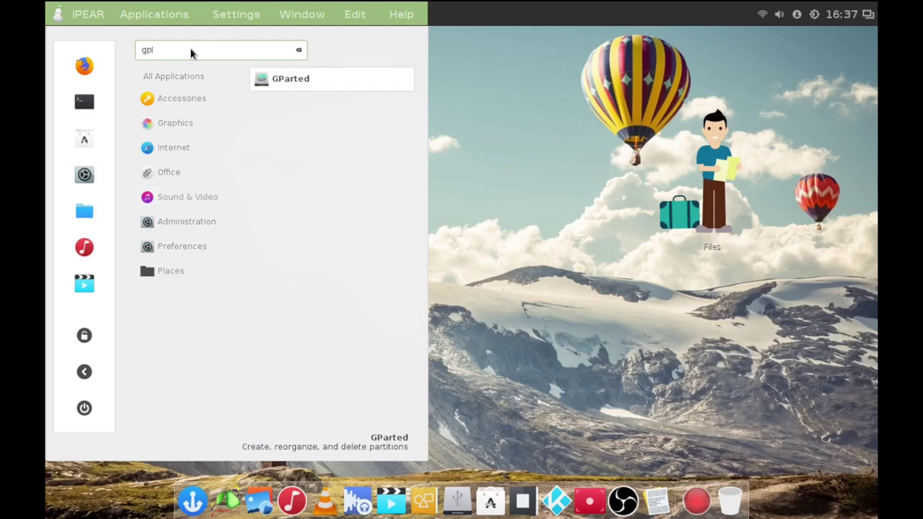
click(306, 81)
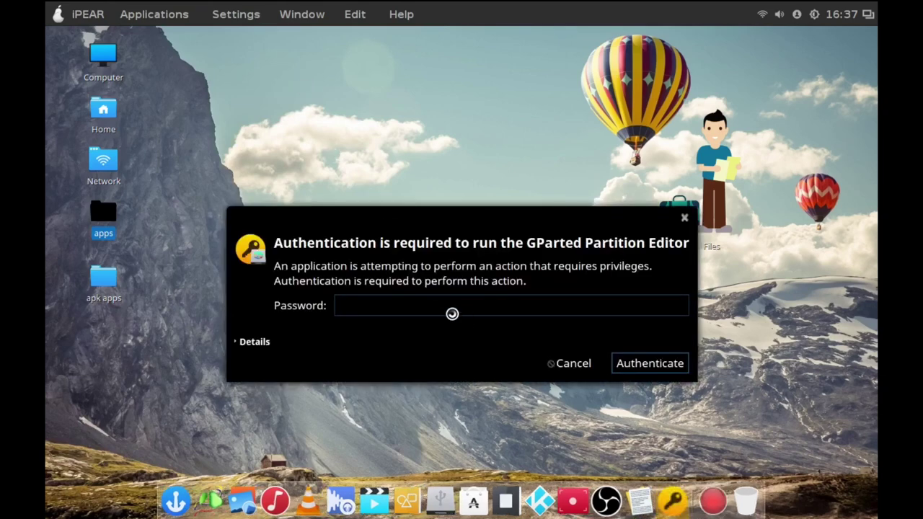
Enter the administrator password to authenticate GParted so it loads /dev/sda.
text(**********)
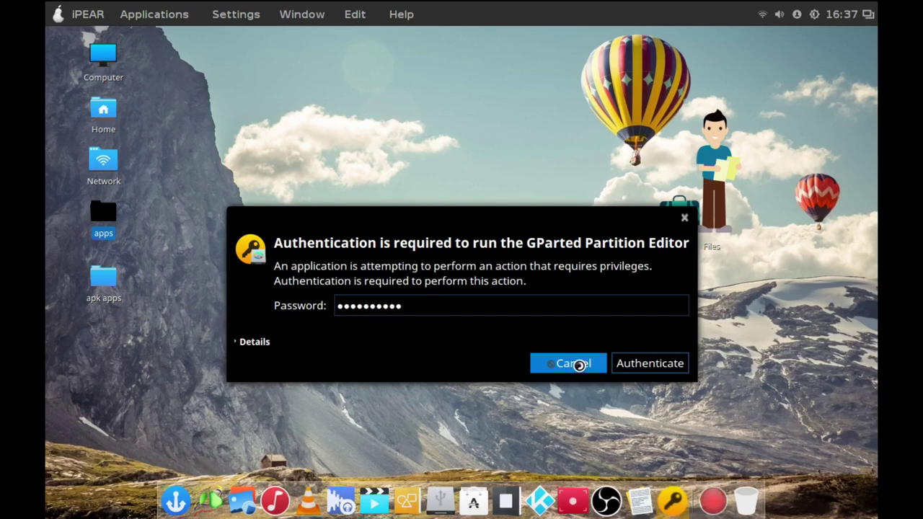
click(643, 364)
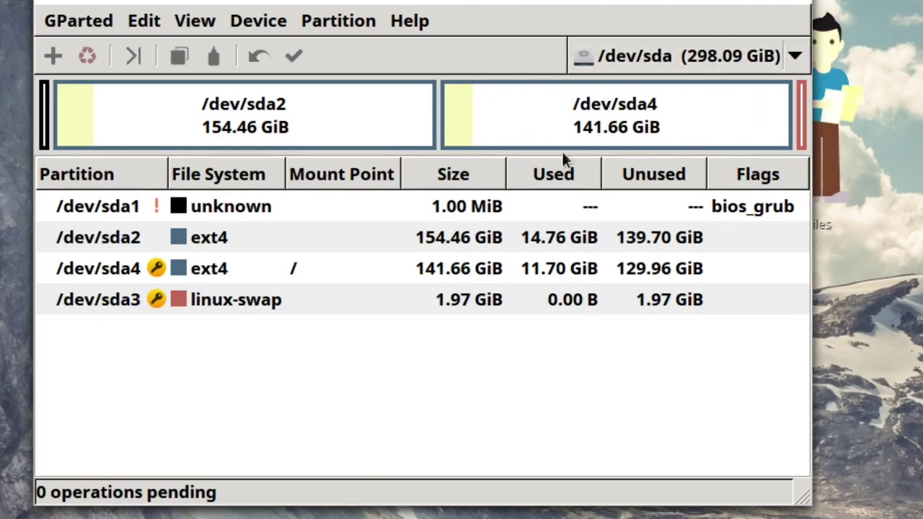
click(216, 299)
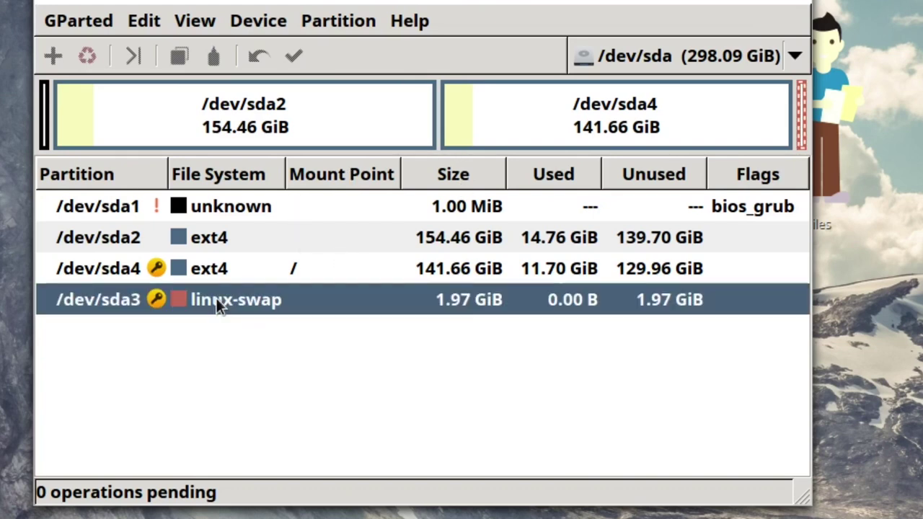
click(220, 267)
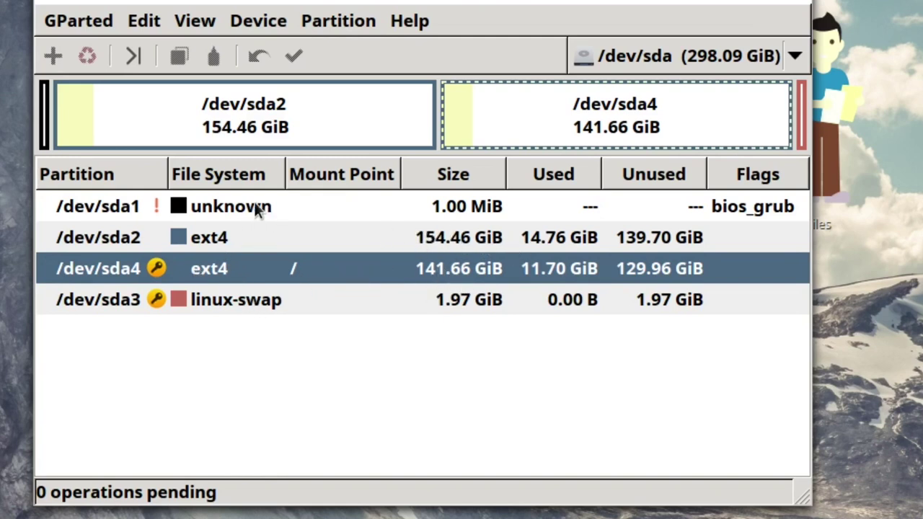
click(461, 238)
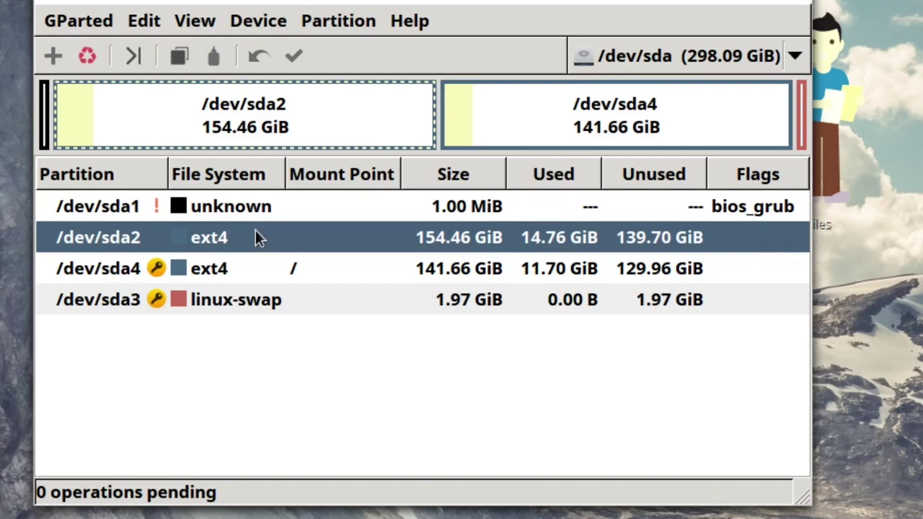
click(202, 271)
click(200, 297)
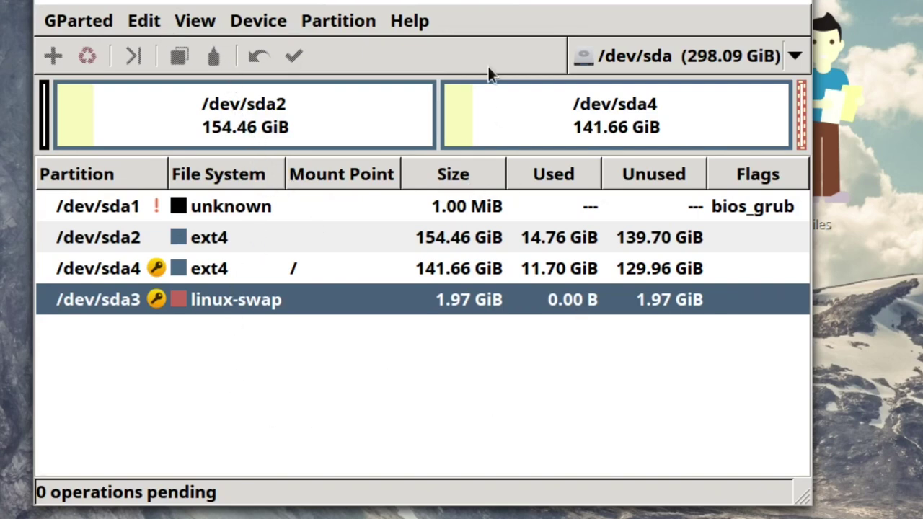
Look through GParted's menus, then select the 1.00 MiB bios_grub partition /dev/sda1.
click(146, 21)
mouse_move(195, 22)
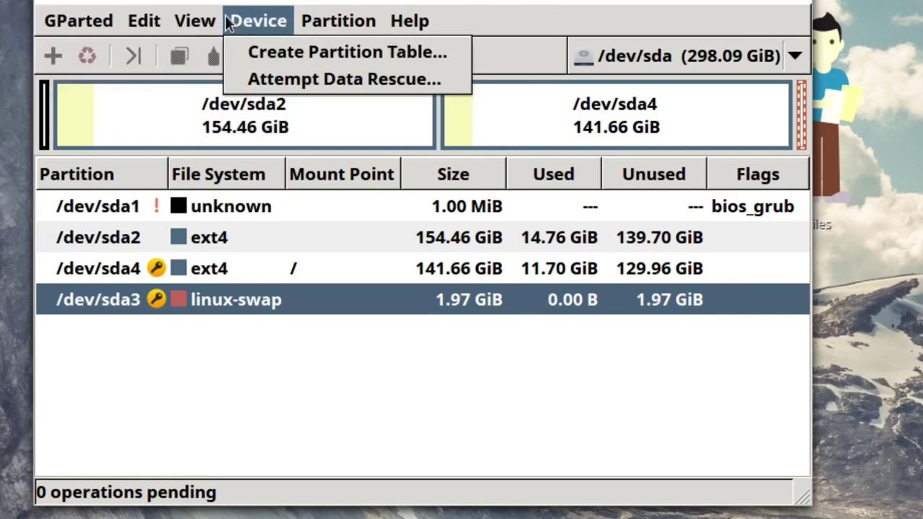
key(Escape)
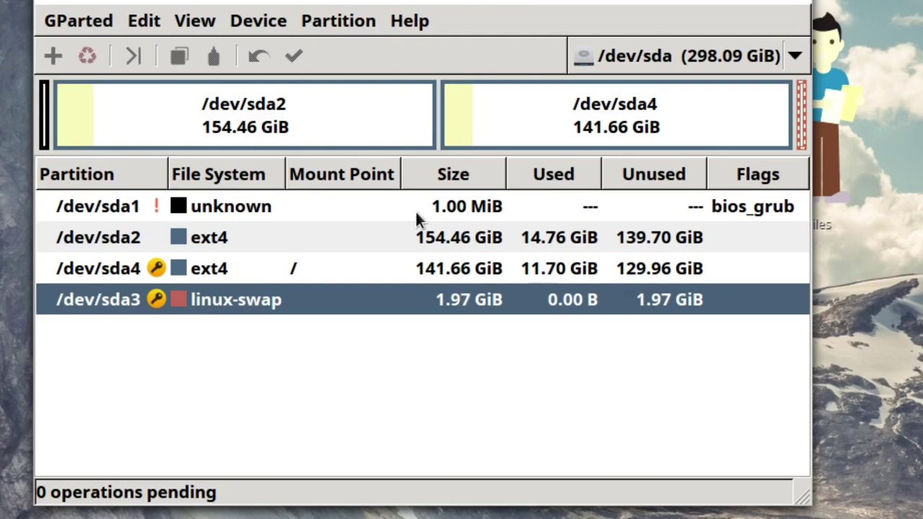
click(444, 206)
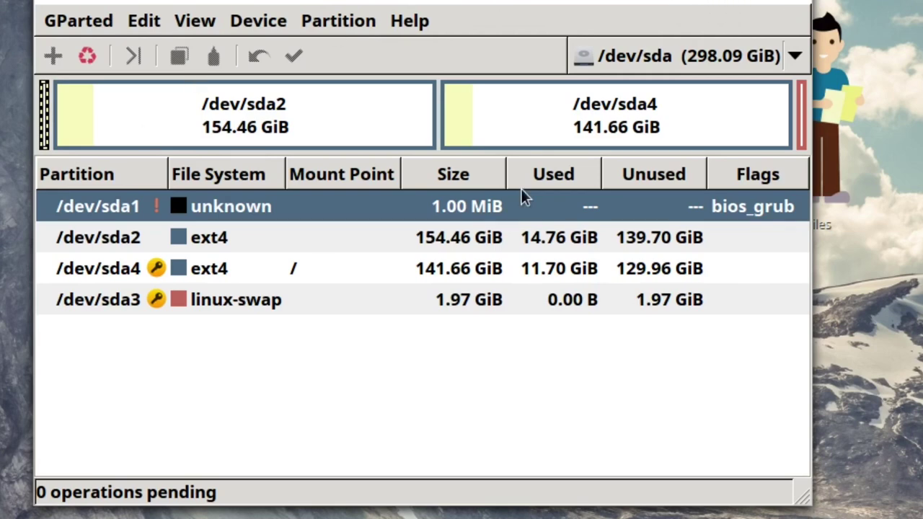
Close GParted, then launch Systemback from the applications list and authenticate as administrator.
click(796, 3)
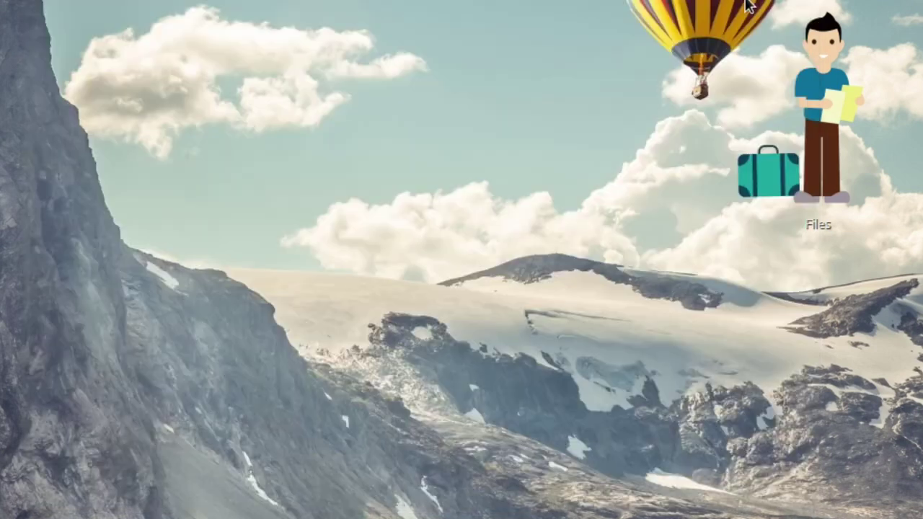
key(super)
key(super)
key(super)
key(super)
key(super)
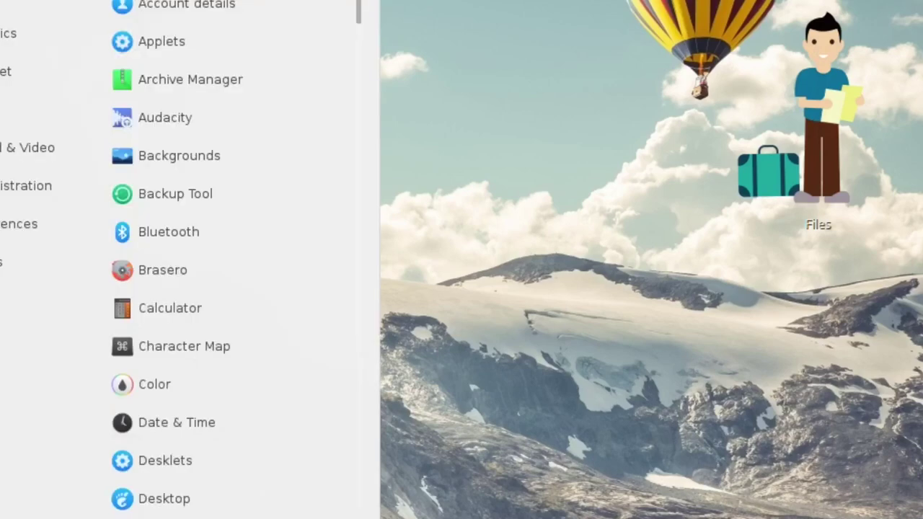
scroll(238, 259, down, 10)
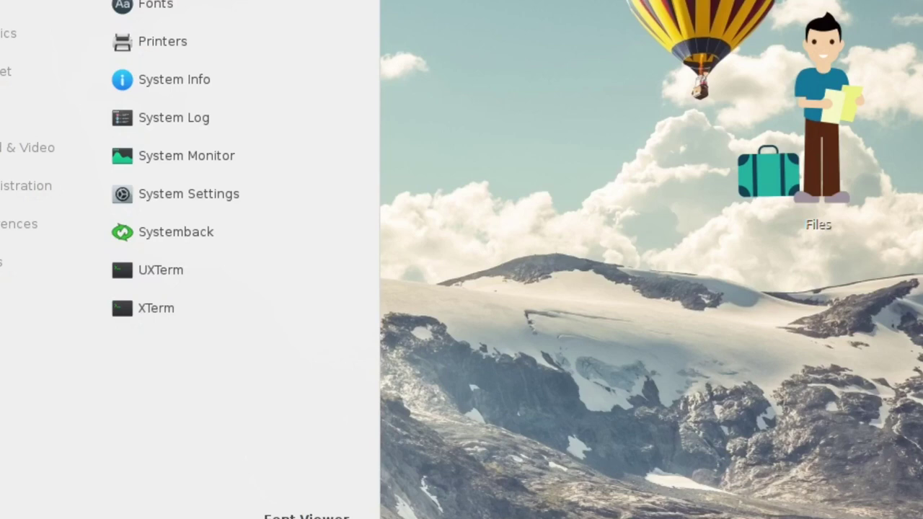
click(179, 233)
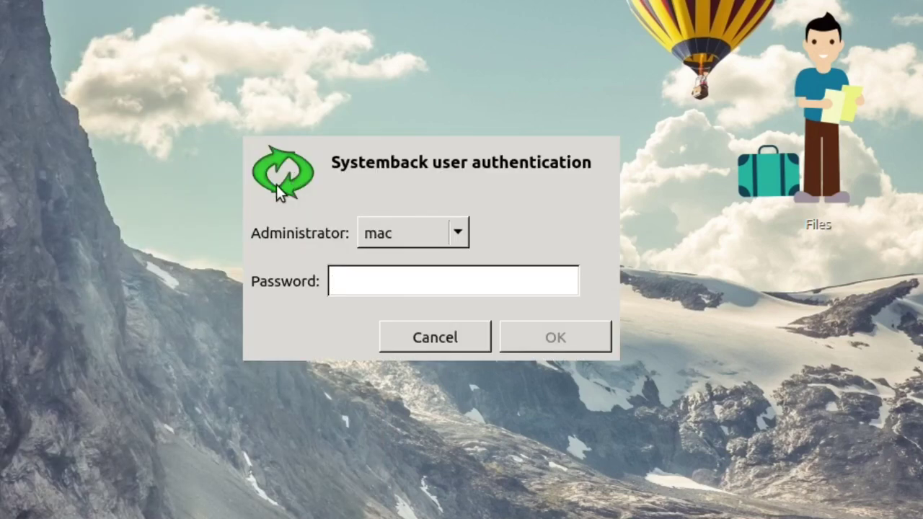
text(*******)
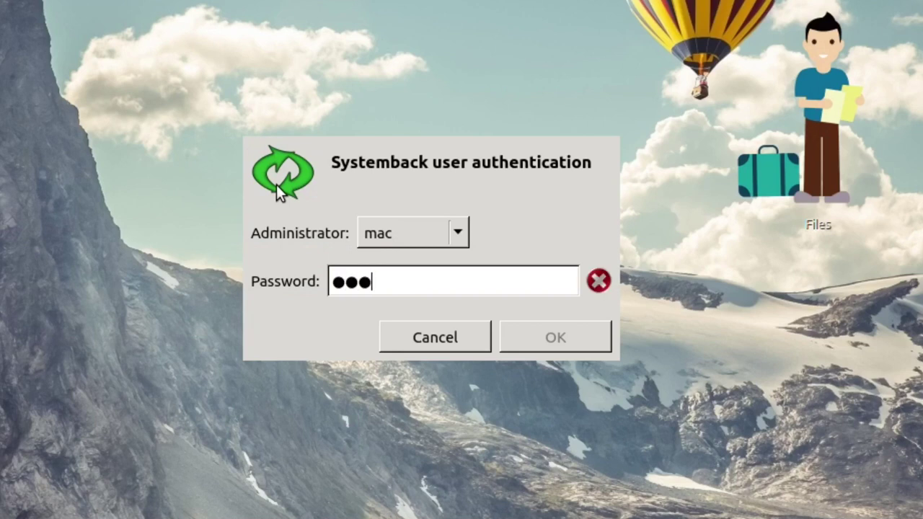
text(***)
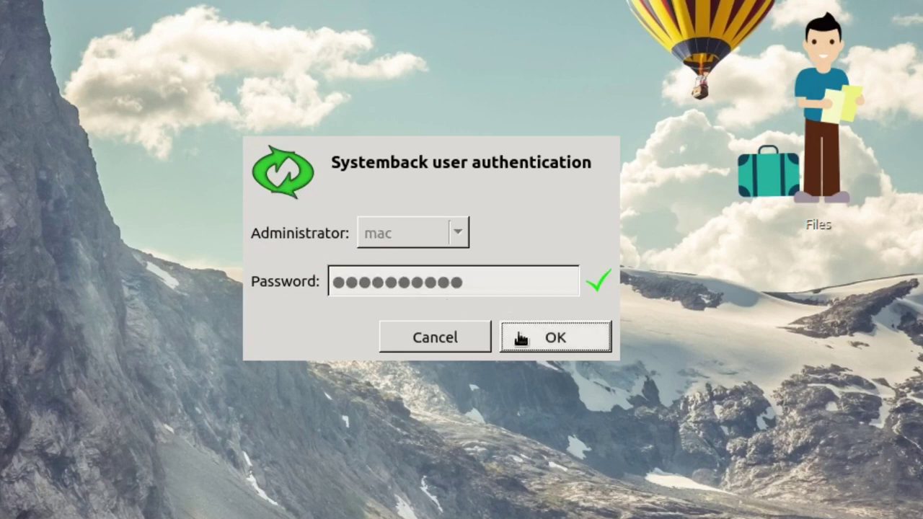
click(521, 335)
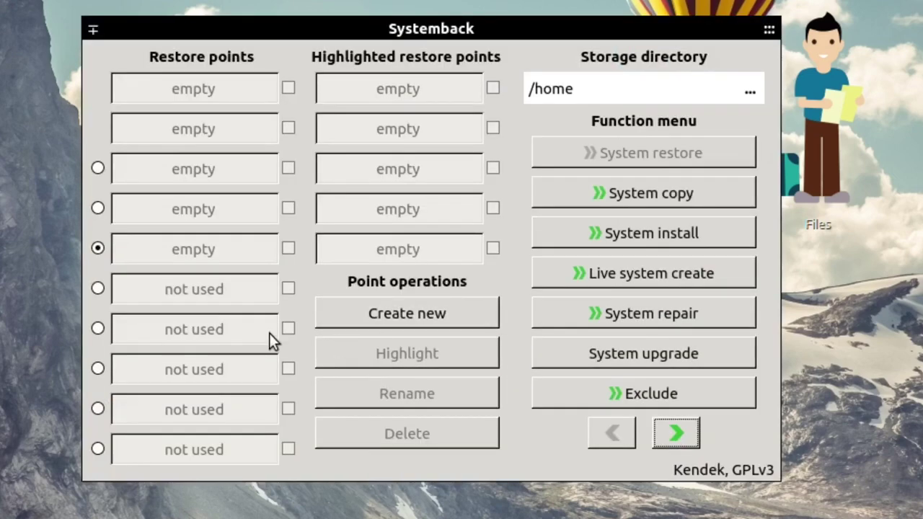
Open Systemback's System install form and enter the full name 'IPear Book'.
click(625, 278)
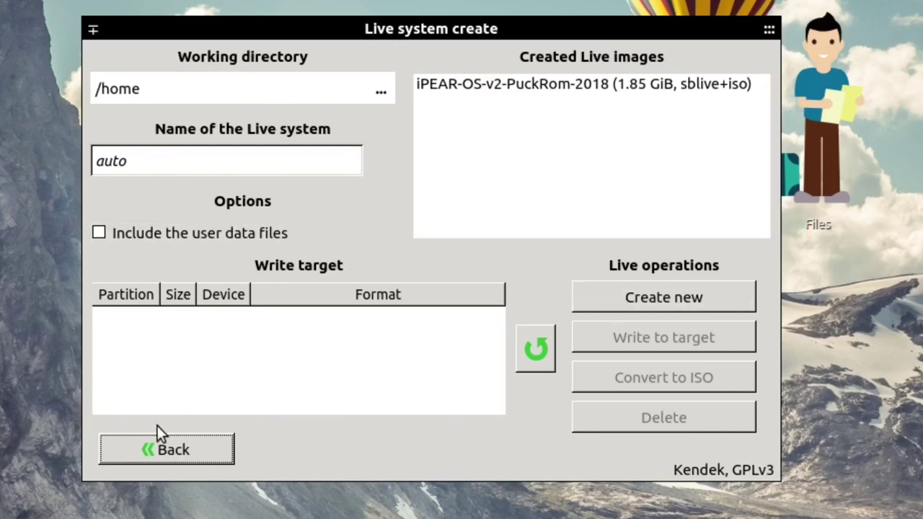
click(151, 453)
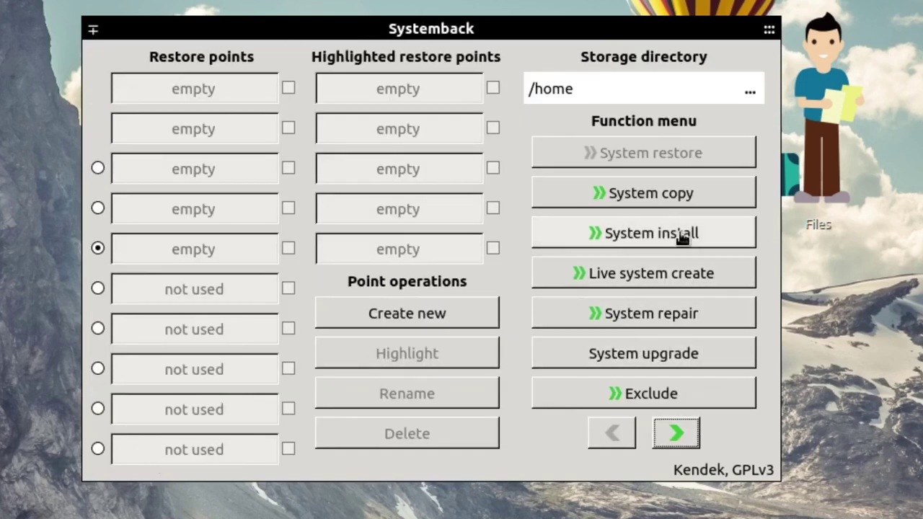
click(681, 238)
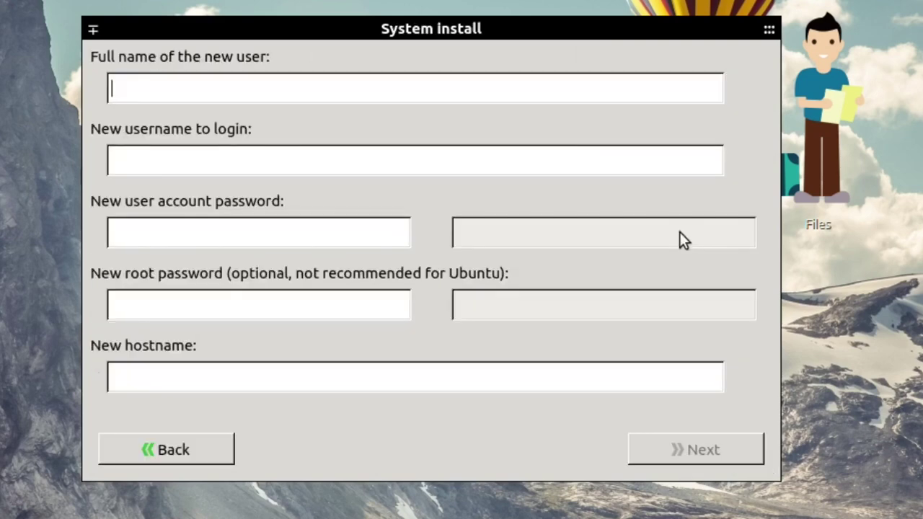
click(245, 95)
text(Mac)
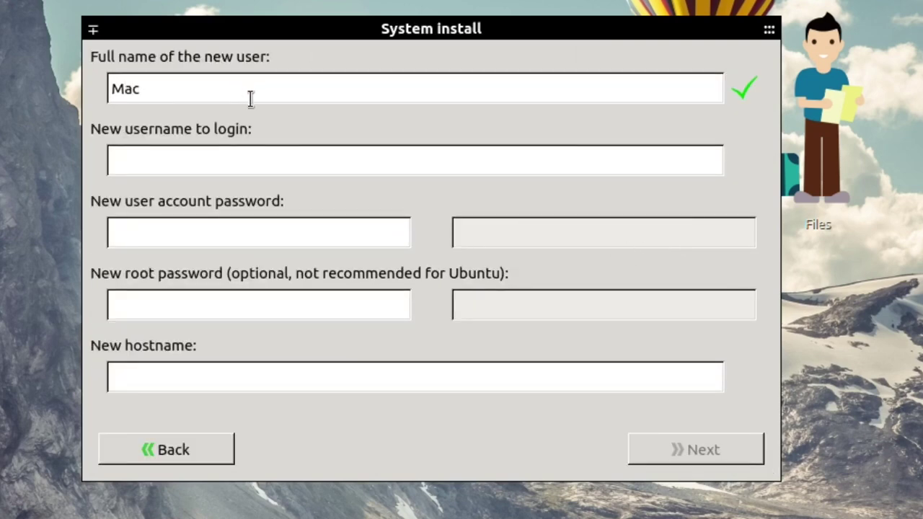
key(BackSpace)
key(BackSpace)
key(BackSpace)
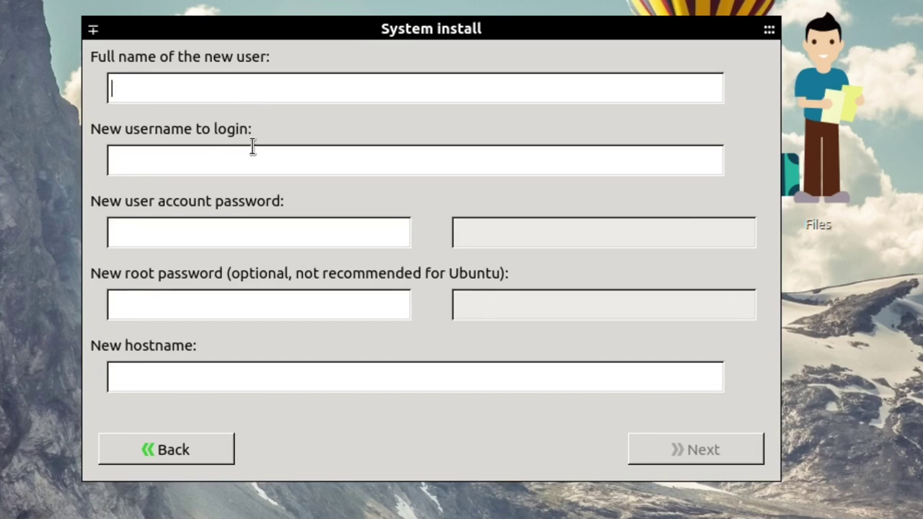
text(IPea)
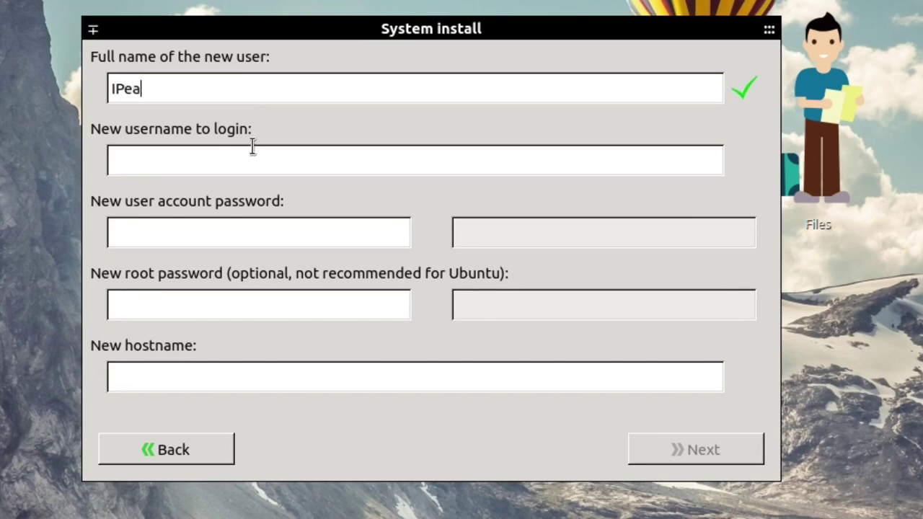
text(r Book)
Set the login username 'ipear' and enter and confirm the account password.
click(231, 163)
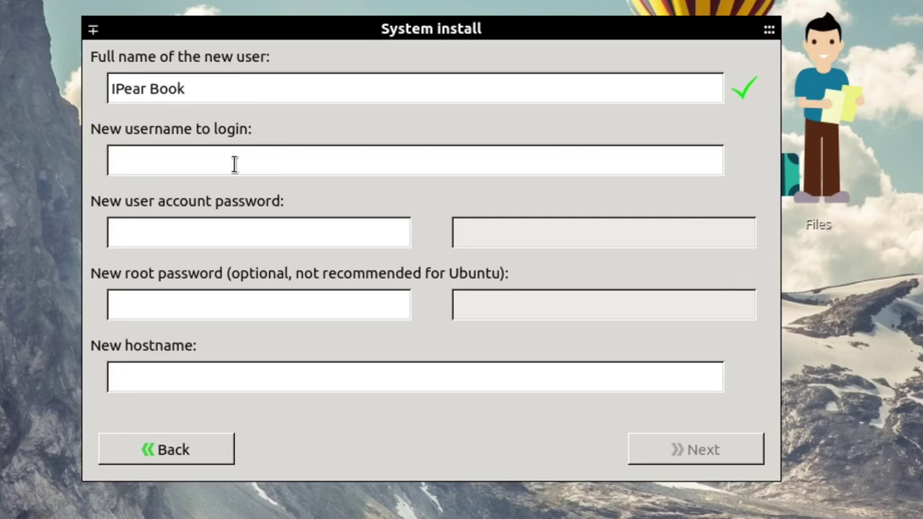
text(ipear)
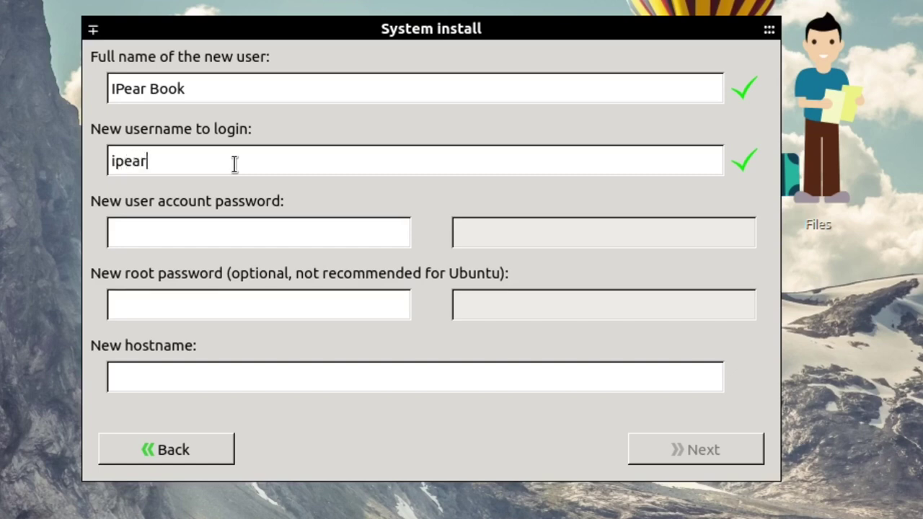
click(200, 234)
text(123456)
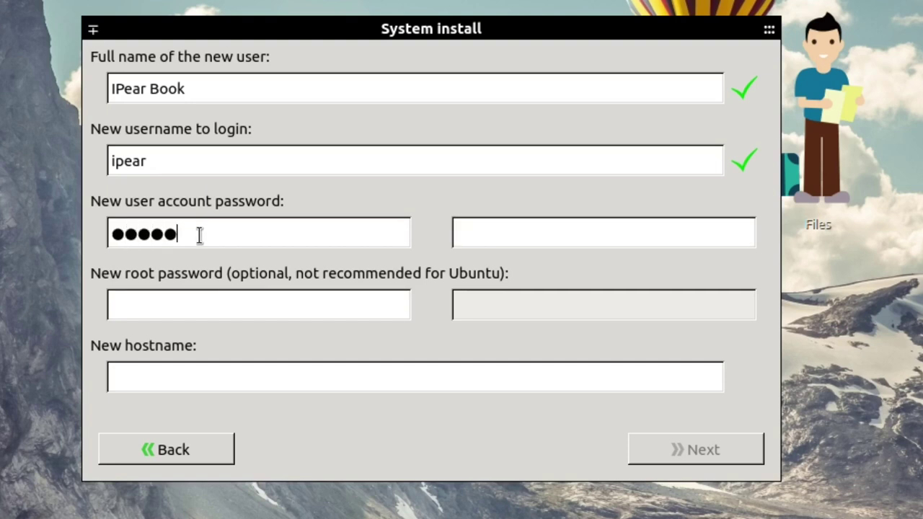
click(548, 233)
text(1234)
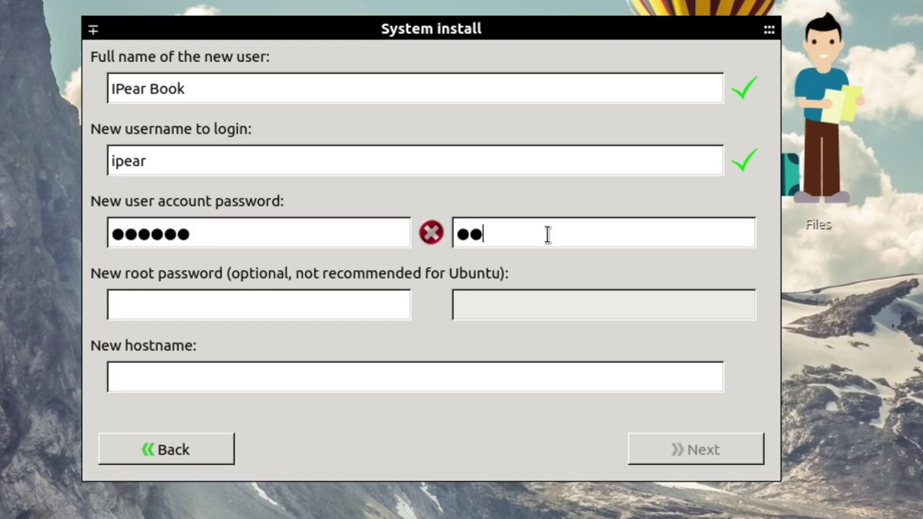
text(56)
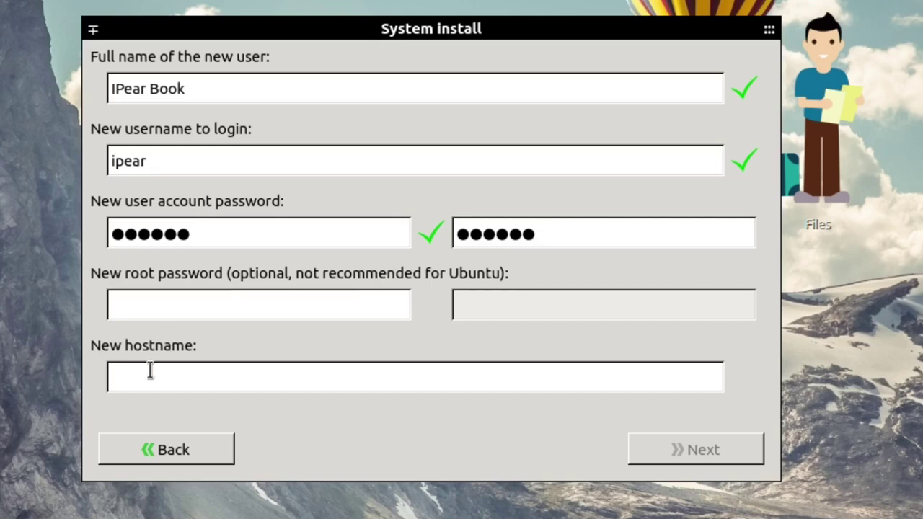
Set the hostname to Pearbook and continue to the Partition settings page.
click(150, 372)
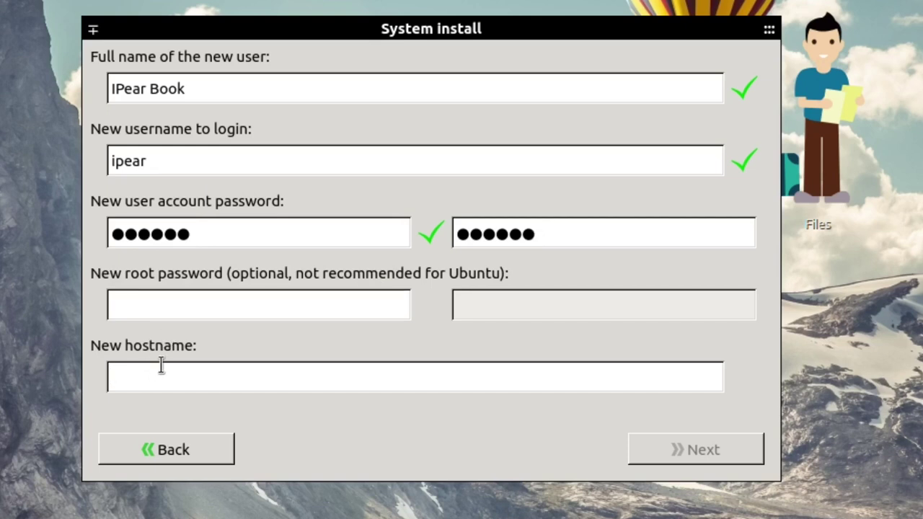
text(Pear)
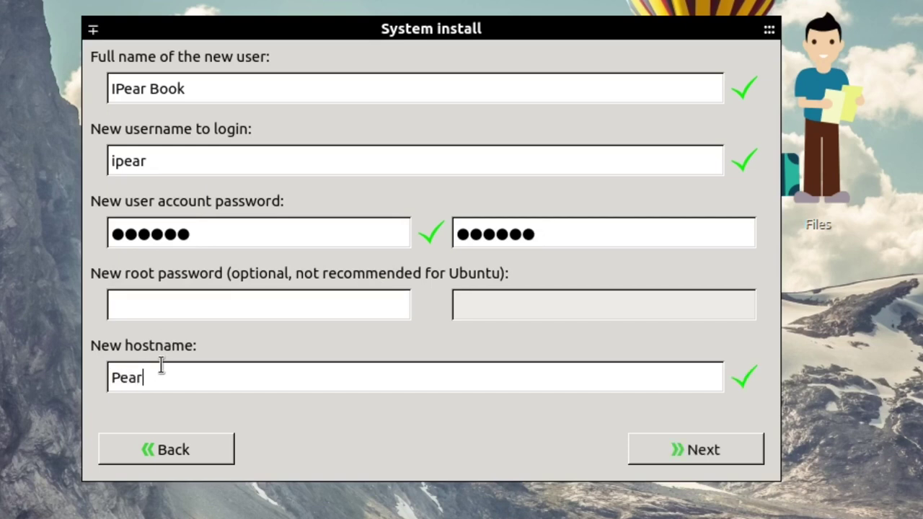
text(book)
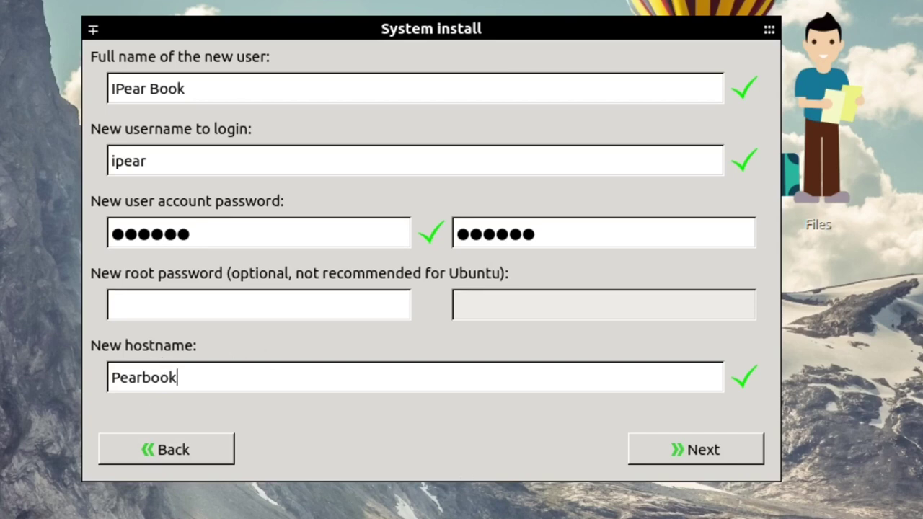
scroll(490, 303, down, 3)
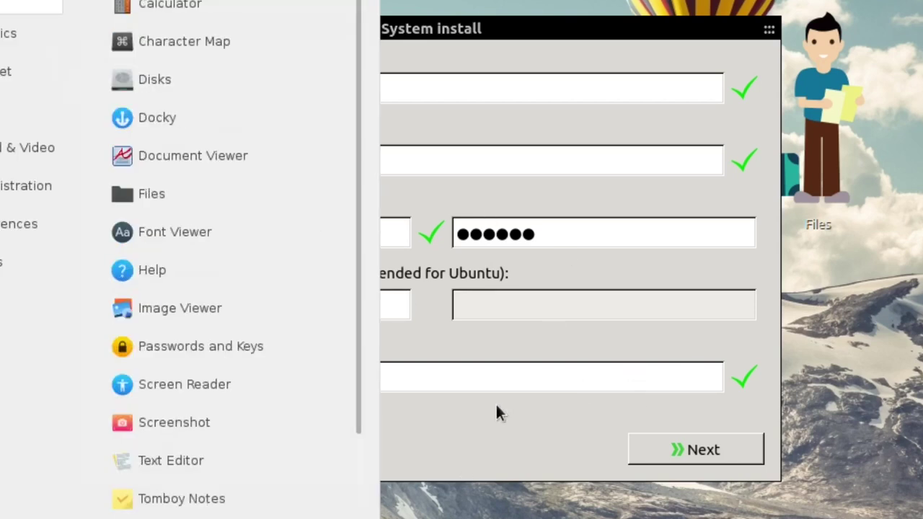
click(495, 402)
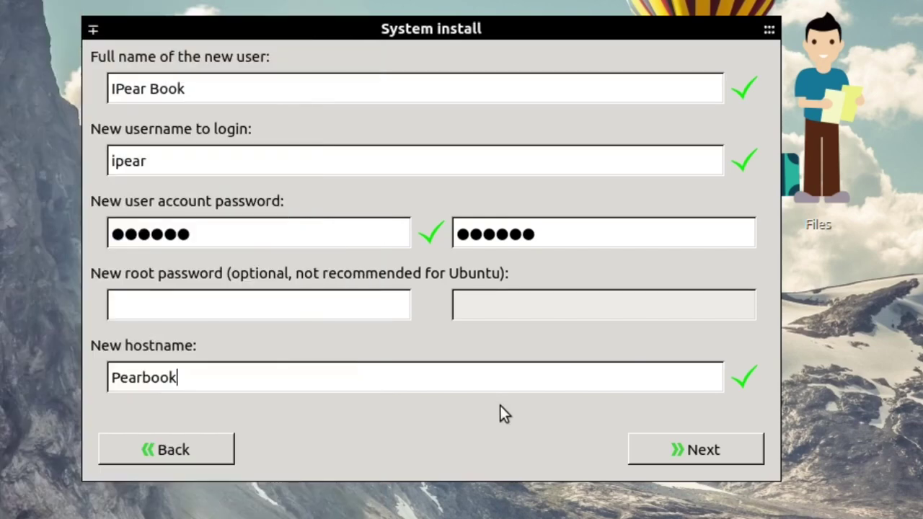
click(721, 451)
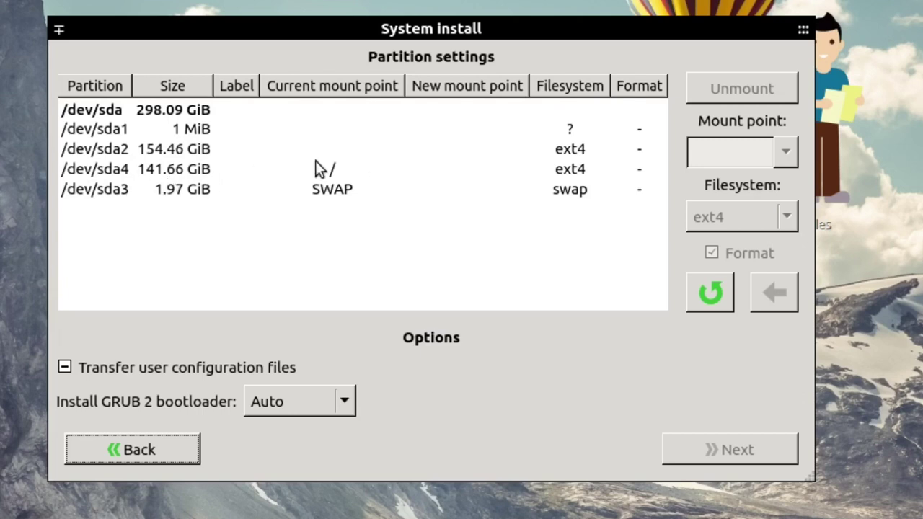
Select the /dev/sda4 root partition and then the /dev/sda3 swap partition.
click(254, 169)
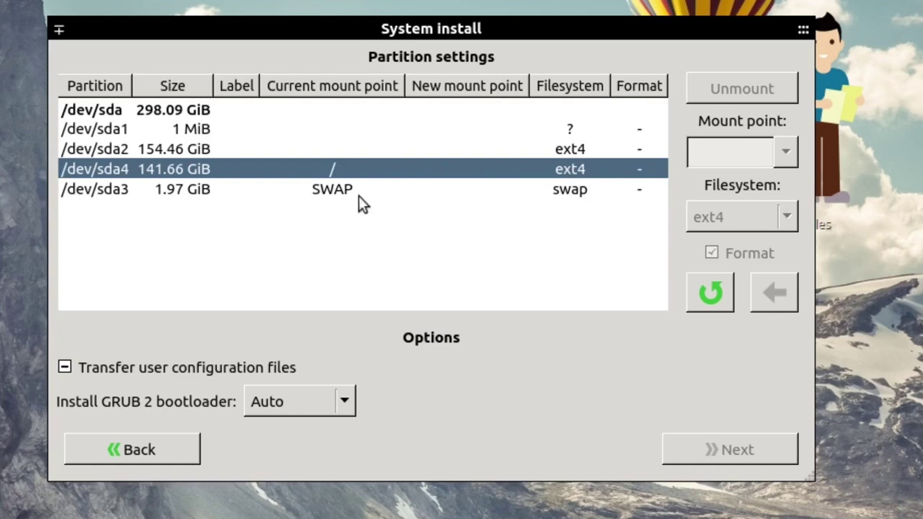
click(281, 186)
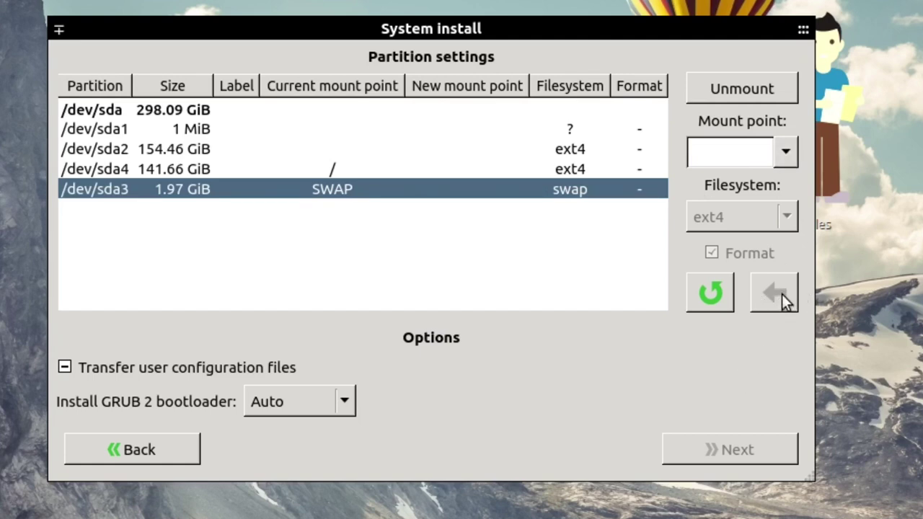
Toggle the transfer checkbox until both user configuration and data files are included.
click(63, 368)
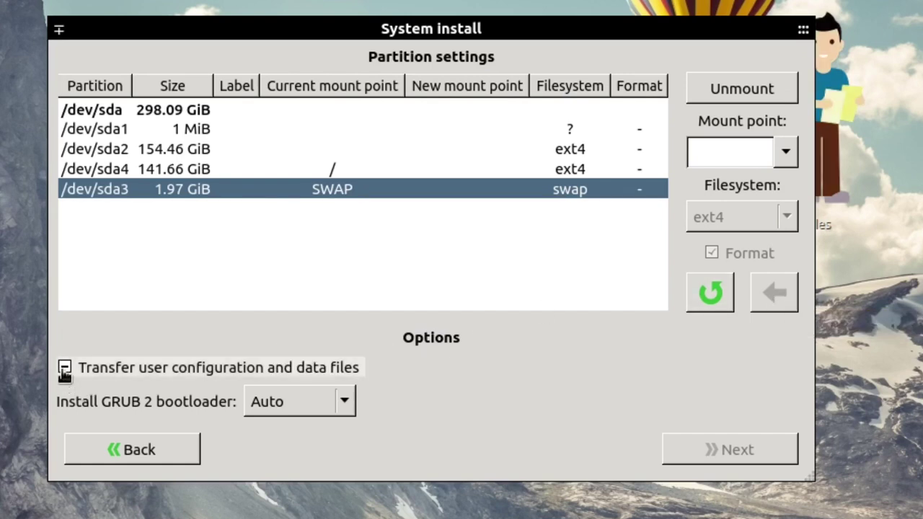
click(64, 369)
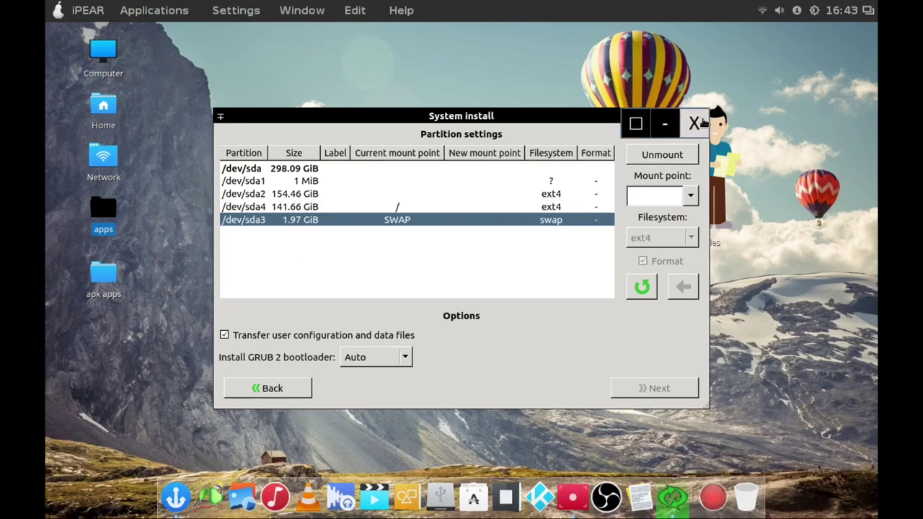
Close the System install window, leaving the desktop visible.
click(694, 123)
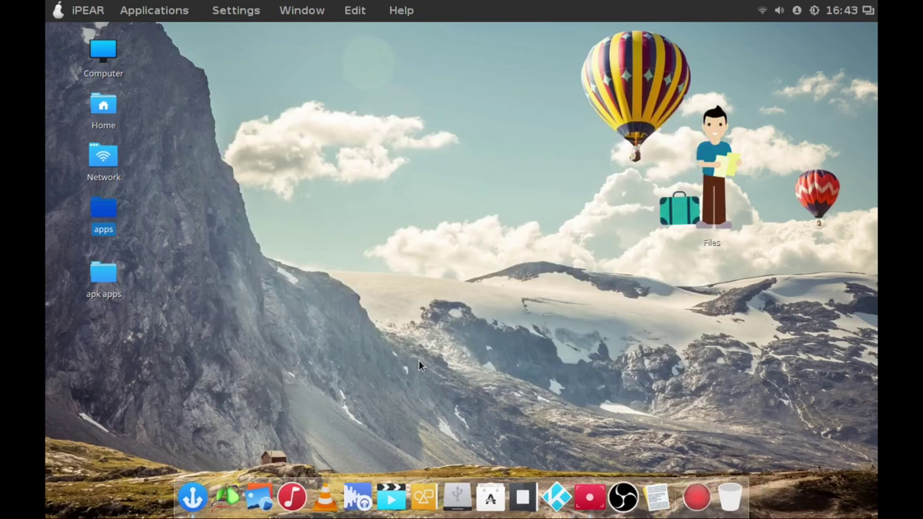
click(58, 11)
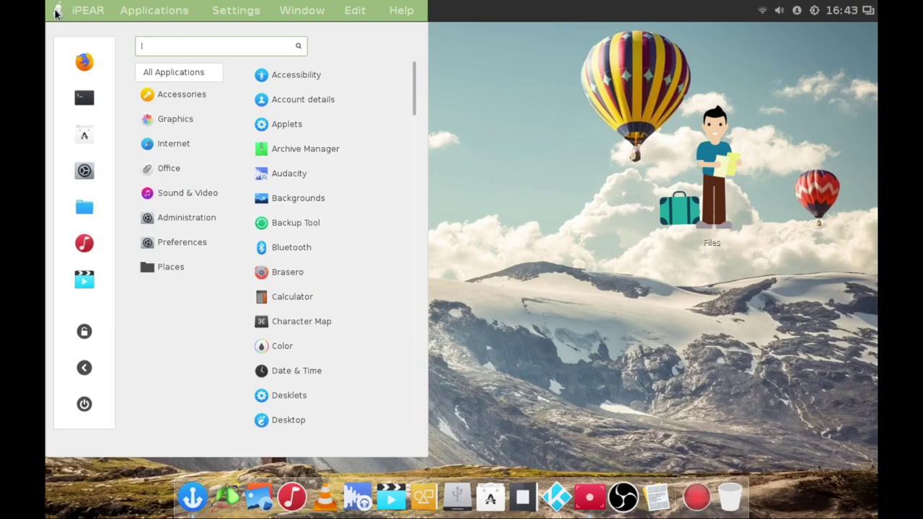
click(57, 11)
Open the pear menu applet's Configure... settings window, then close it.
right_click(57, 11)
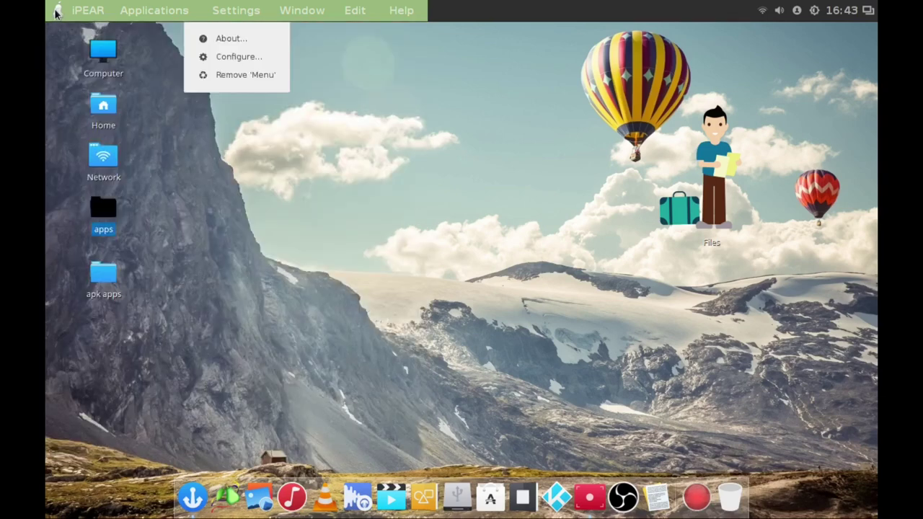
click(212, 60)
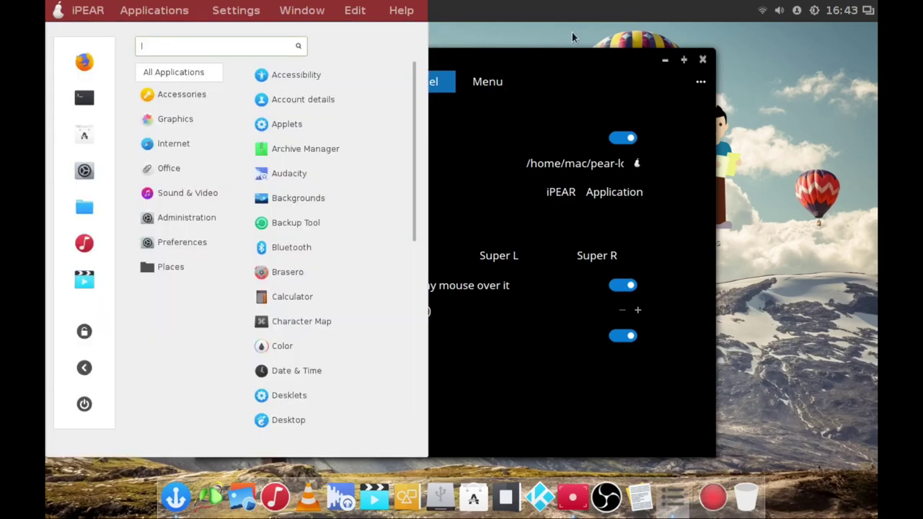
click(624, 51)
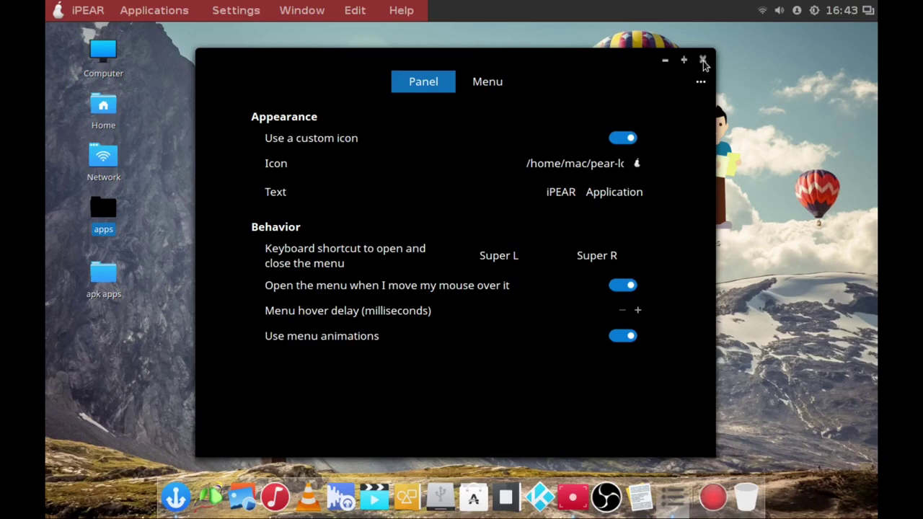
click(703, 62)
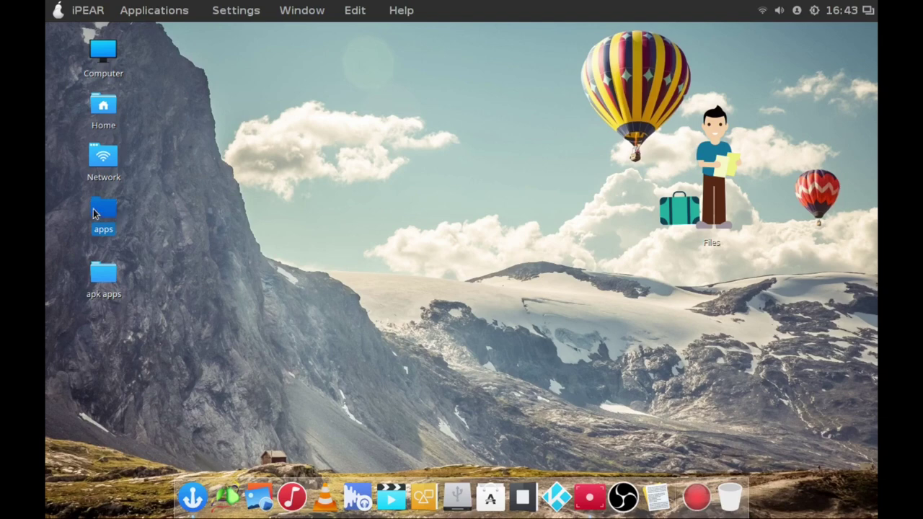
Add Audacity to the desktop from its entry in the Applications menu.
click(58, 10)
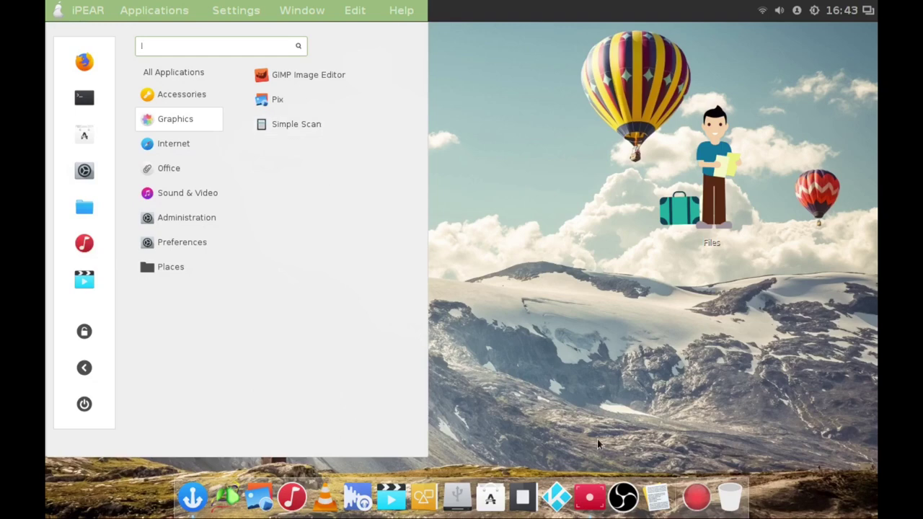
click(499, 233)
click(58, 10)
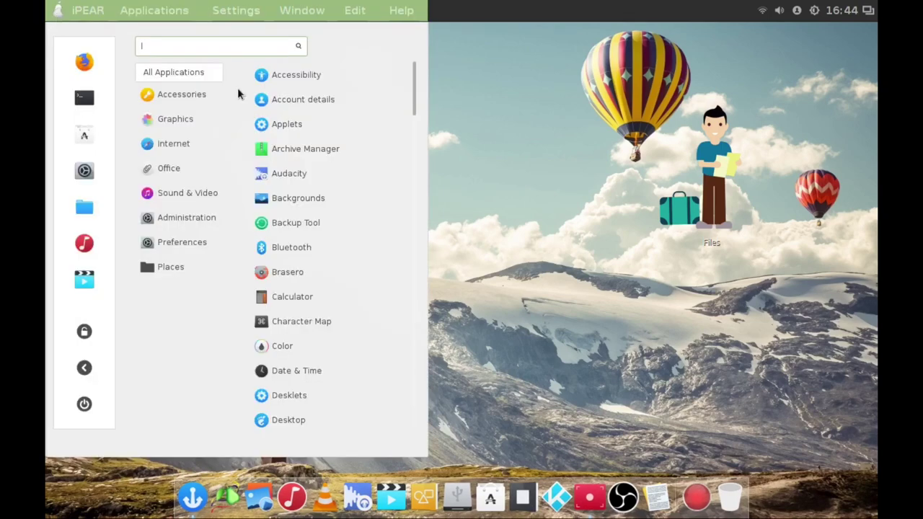
right_click(294, 178)
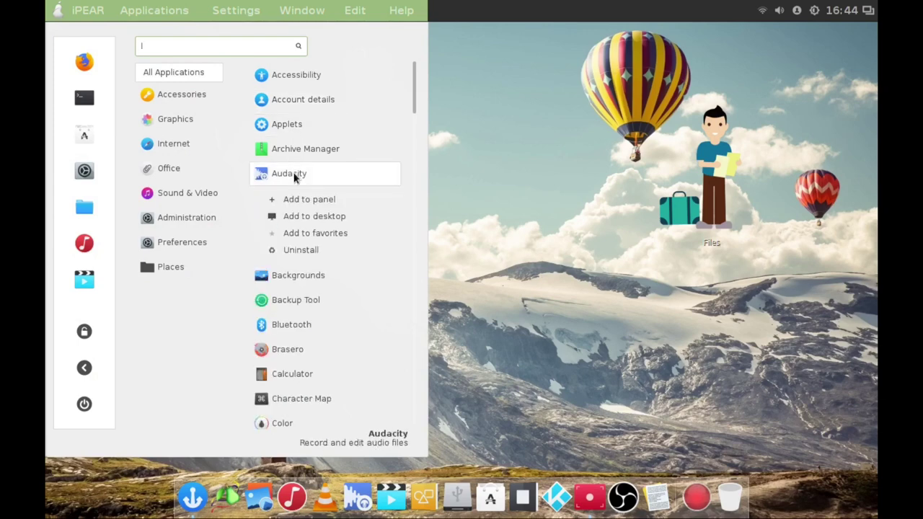
click(330, 218)
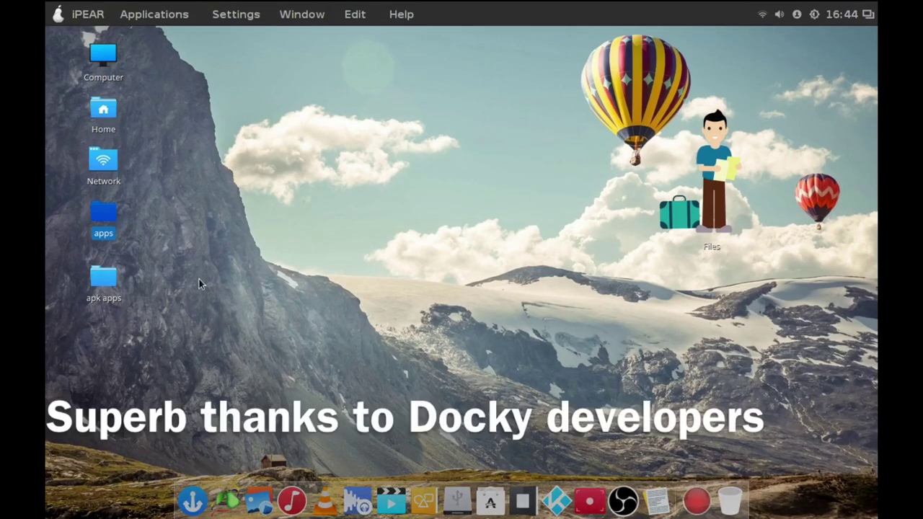
click(52, 9)
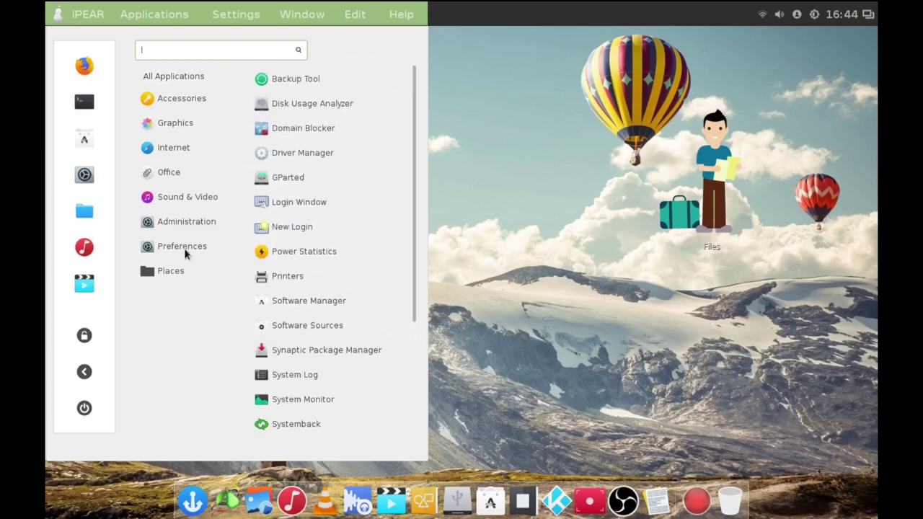
mouse_move(198, 252)
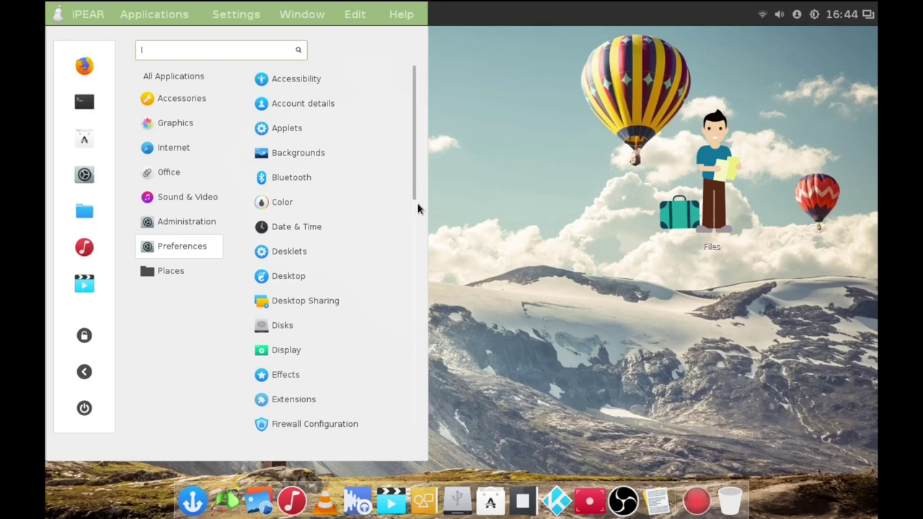
drag(415, 199, 411, 171)
click(54, 15)
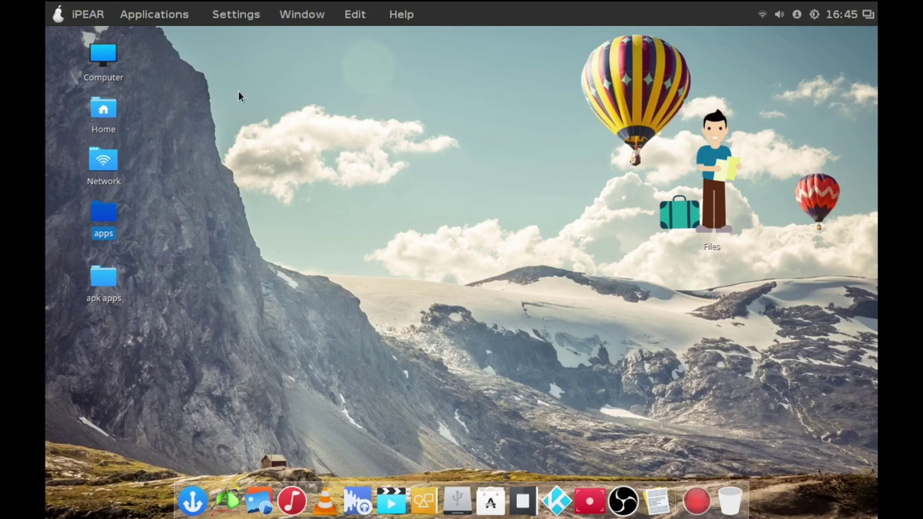
Browse the Applications menu, including the Graphics category, then dismiss it.
click(88, 11)
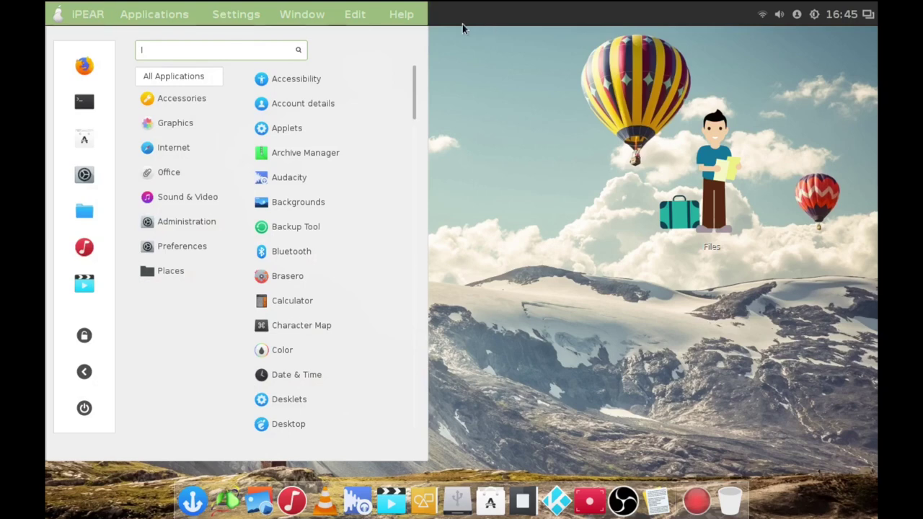
click(559, 347)
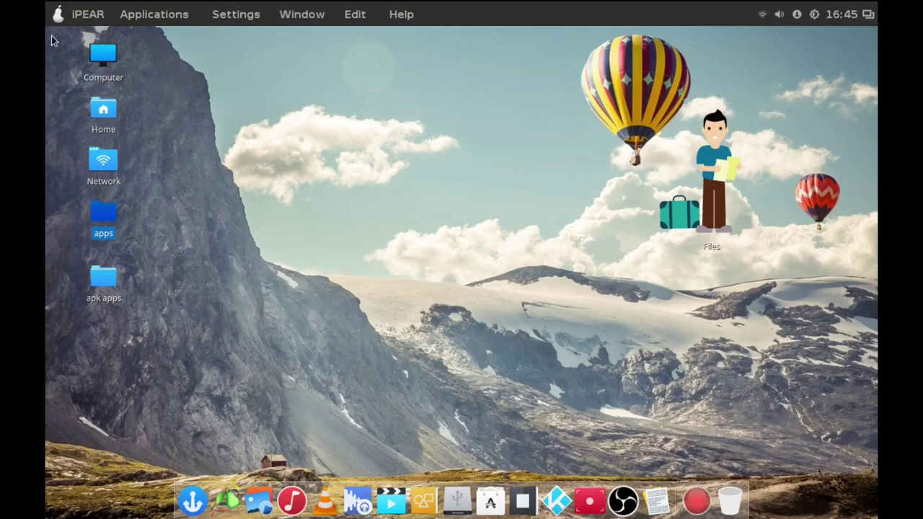
click(59, 10)
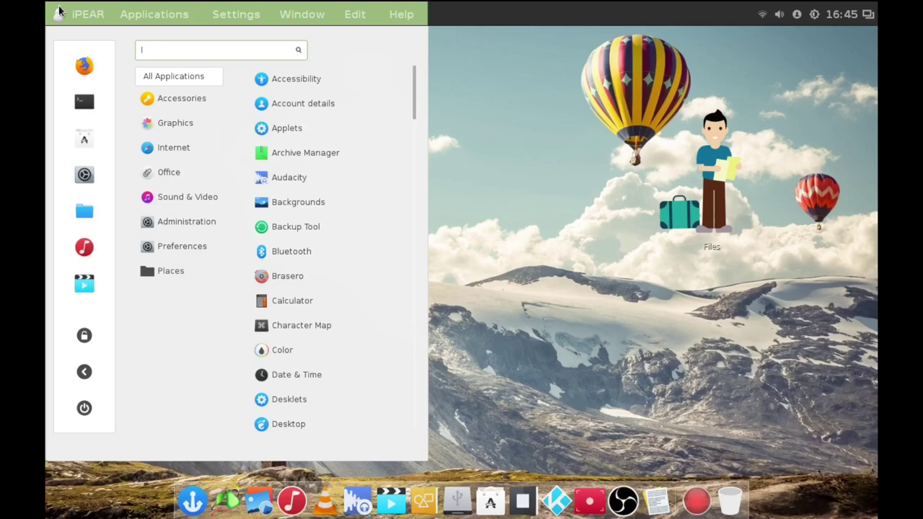
click(175, 123)
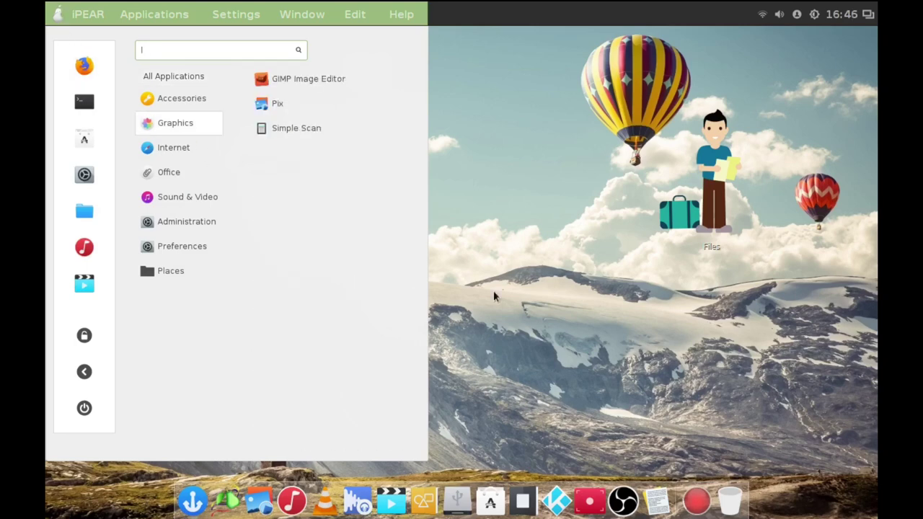
click(519, 261)
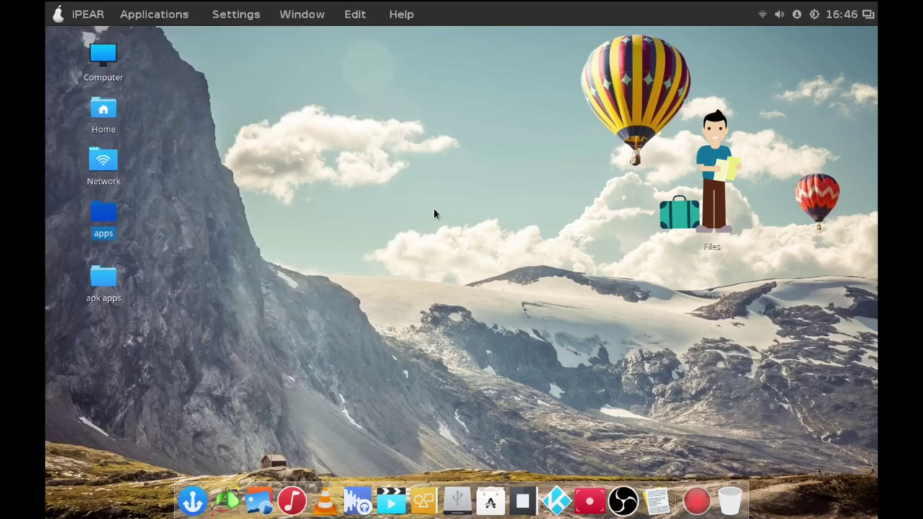
key(super)
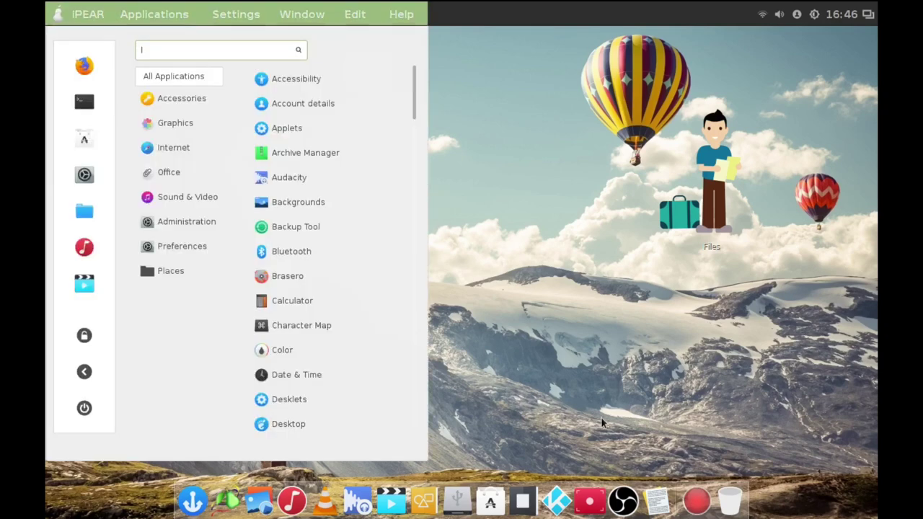
click(548, 441)
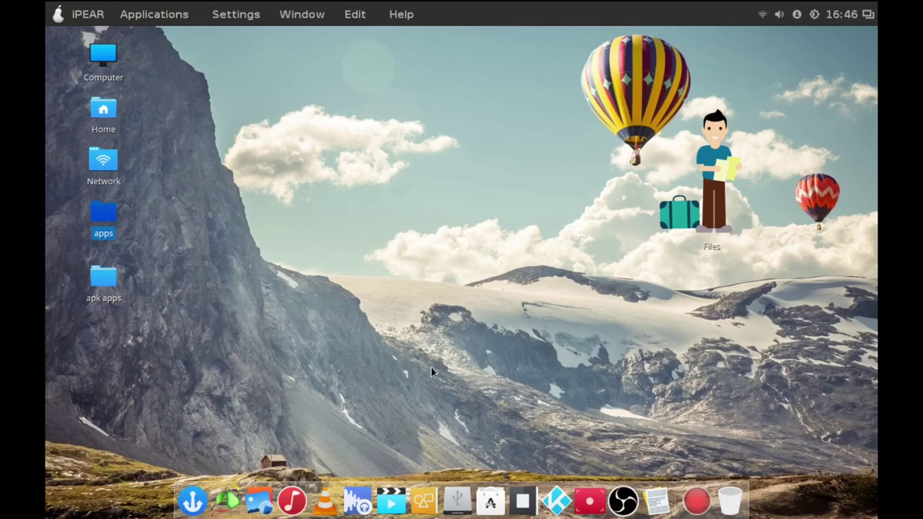
Show the SimpleScreenRecorder window from the dock, with the recording at 0:16:59 and 54 MiB.
click(56, 8)
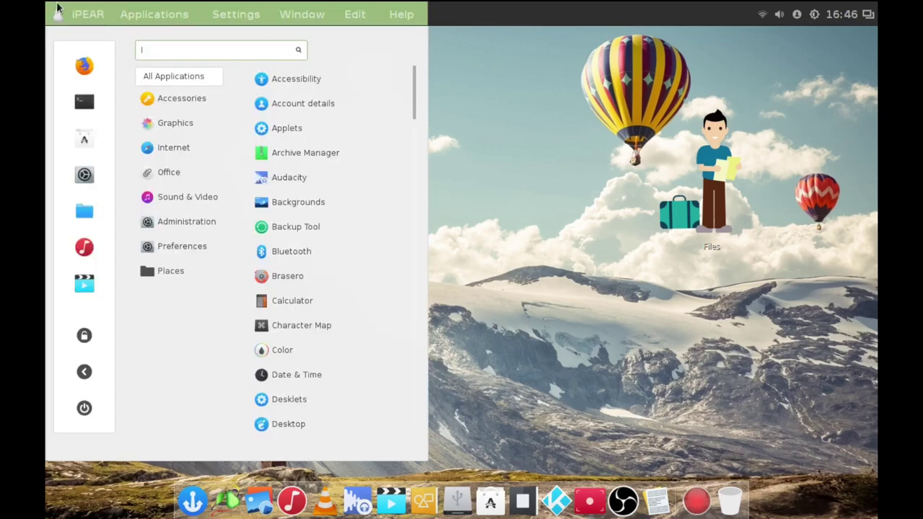
click(542, 209)
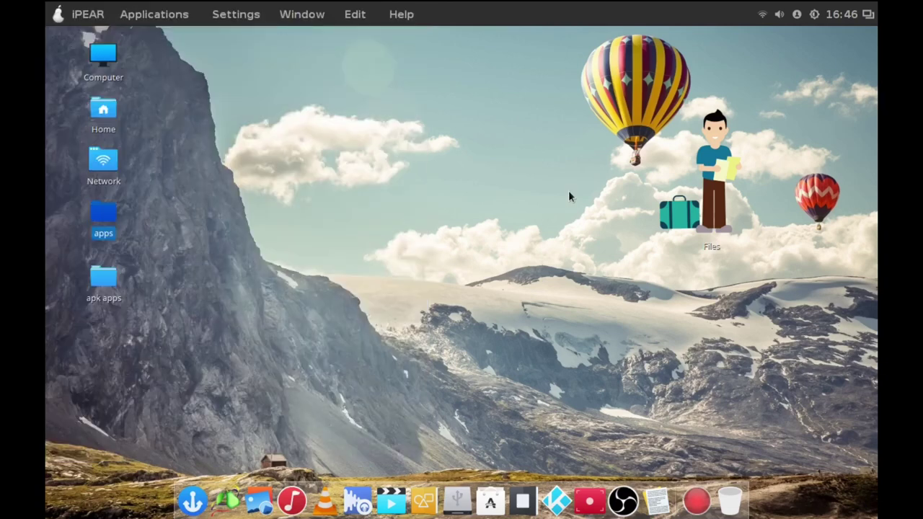
click(599, 505)
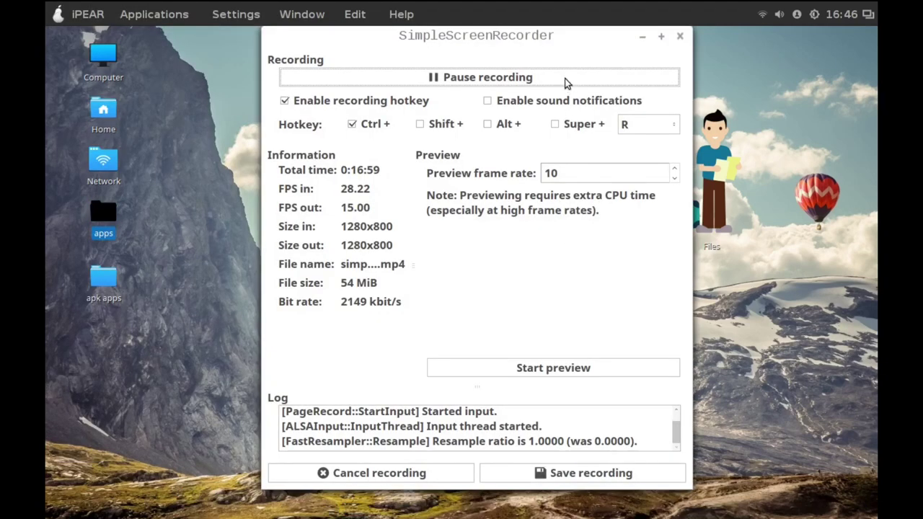